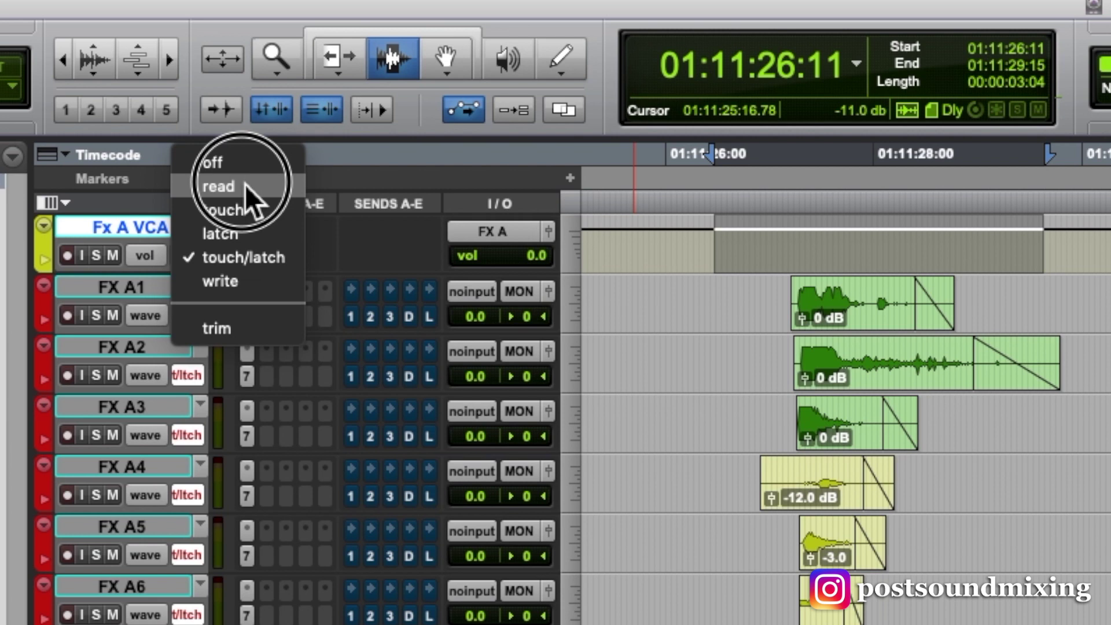
# Put Fx A VCA in touch mode and set playback to start at 01:11:26:02.
pyautogui.click(238, 211)
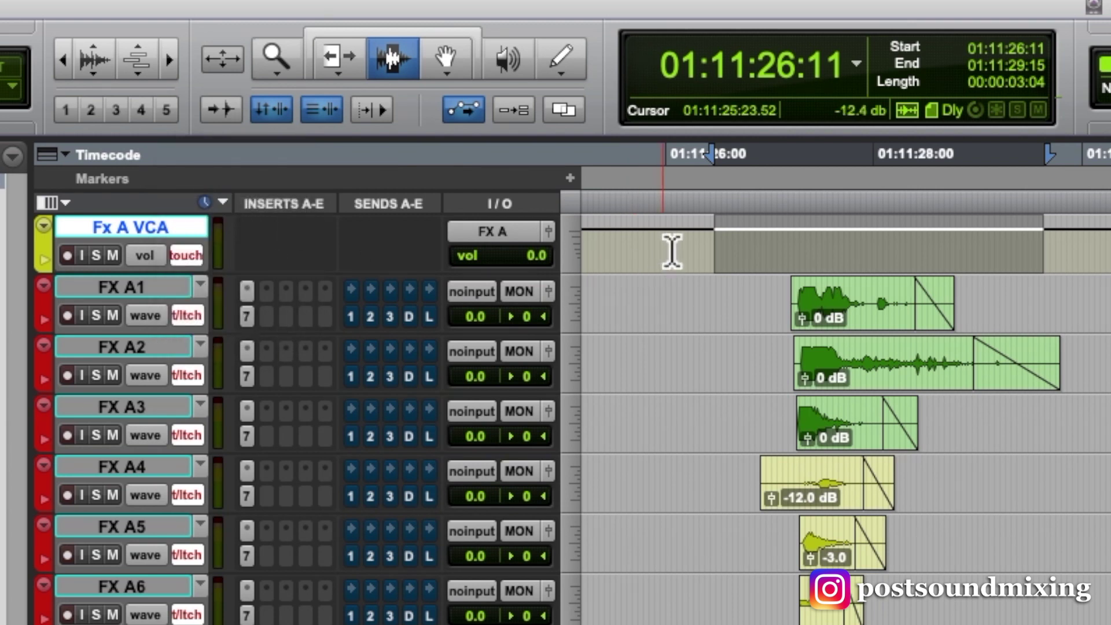
pyautogui.click(684, 248)
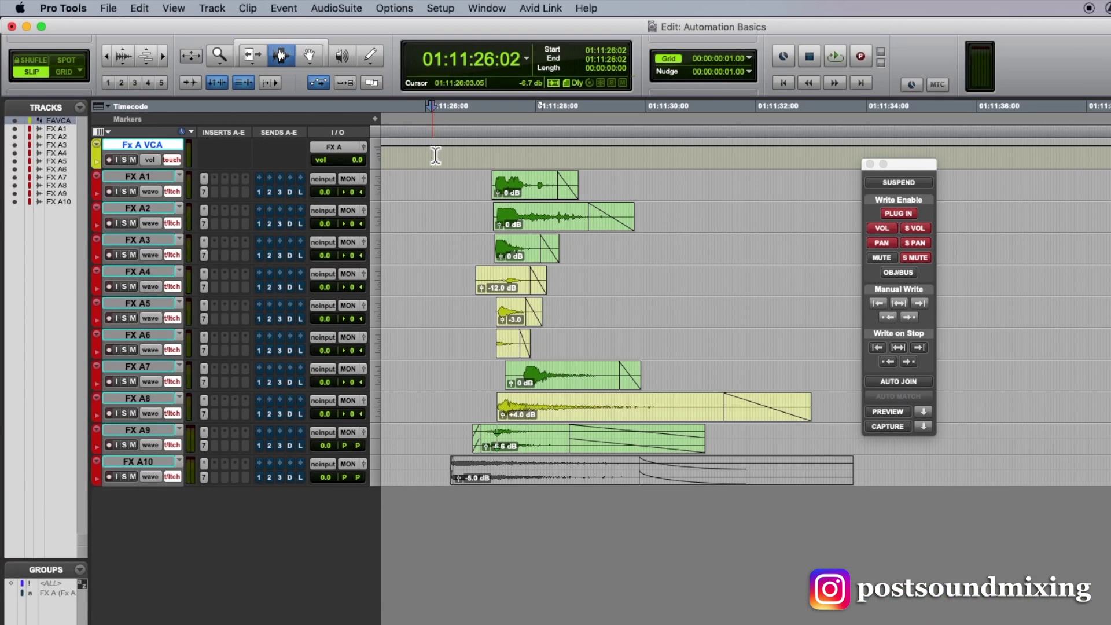
# Ride the Fx A VCA fader during playback to write touch volume from about 01:11:26 to 01:11:31.
pyautogui.press('space')
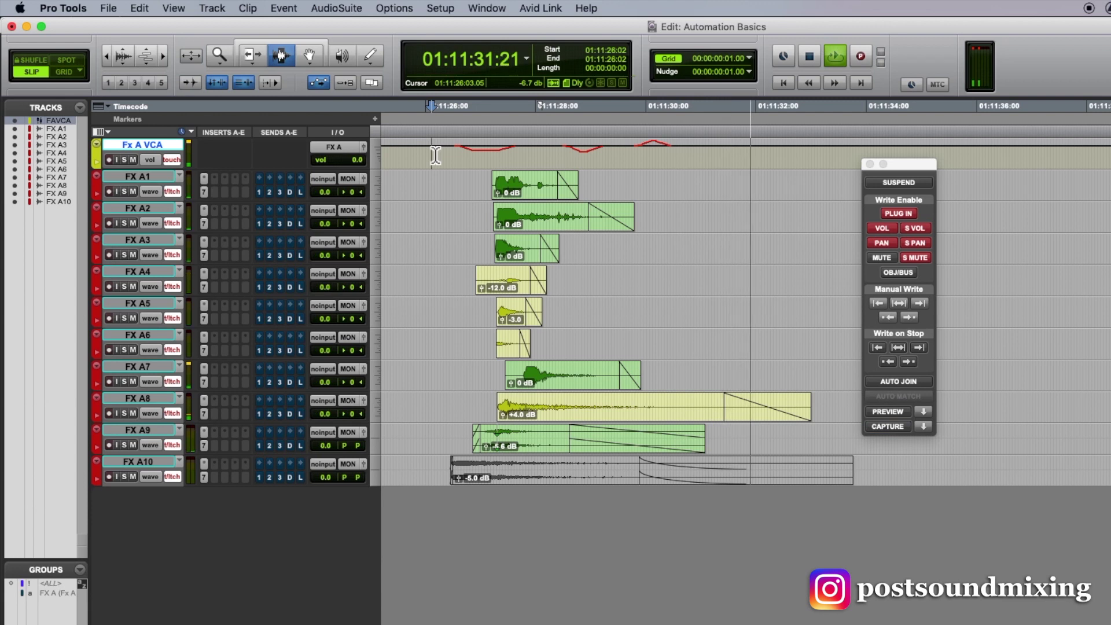
pyautogui.press('space')
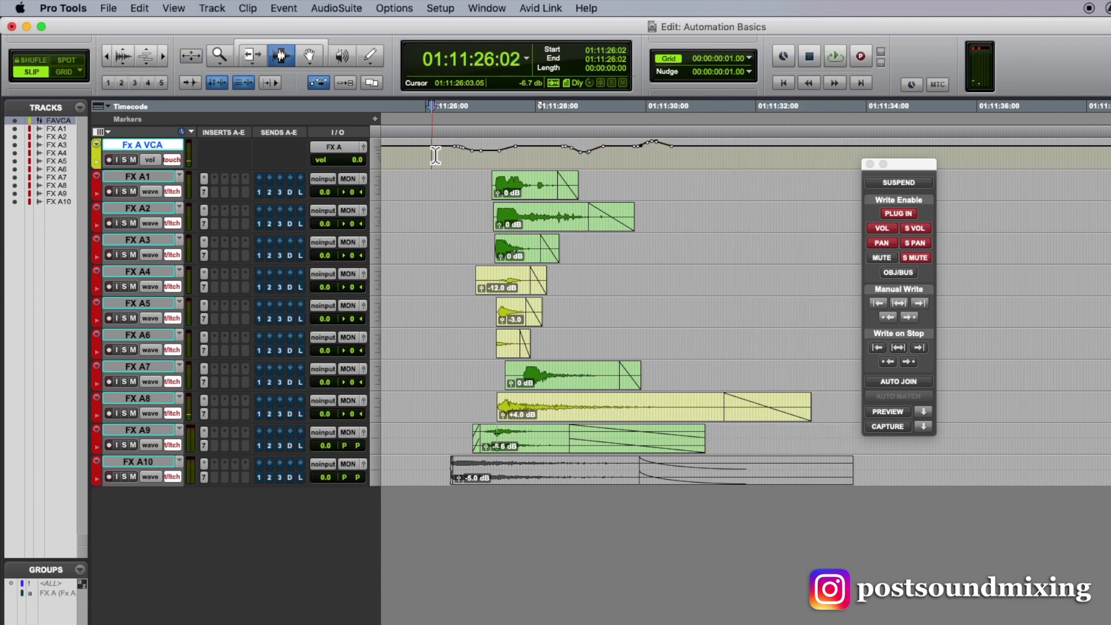
# Switch Fx A VCA to latch mode and write a first latch volume pass.
pyautogui.click(172, 160)
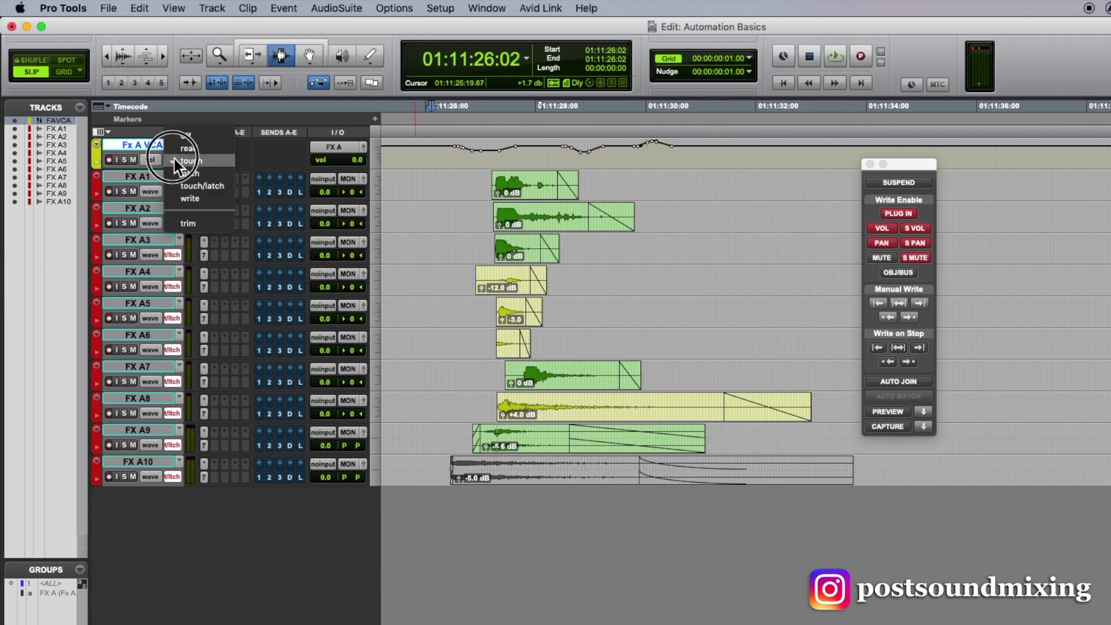
pyautogui.click(207, 173)
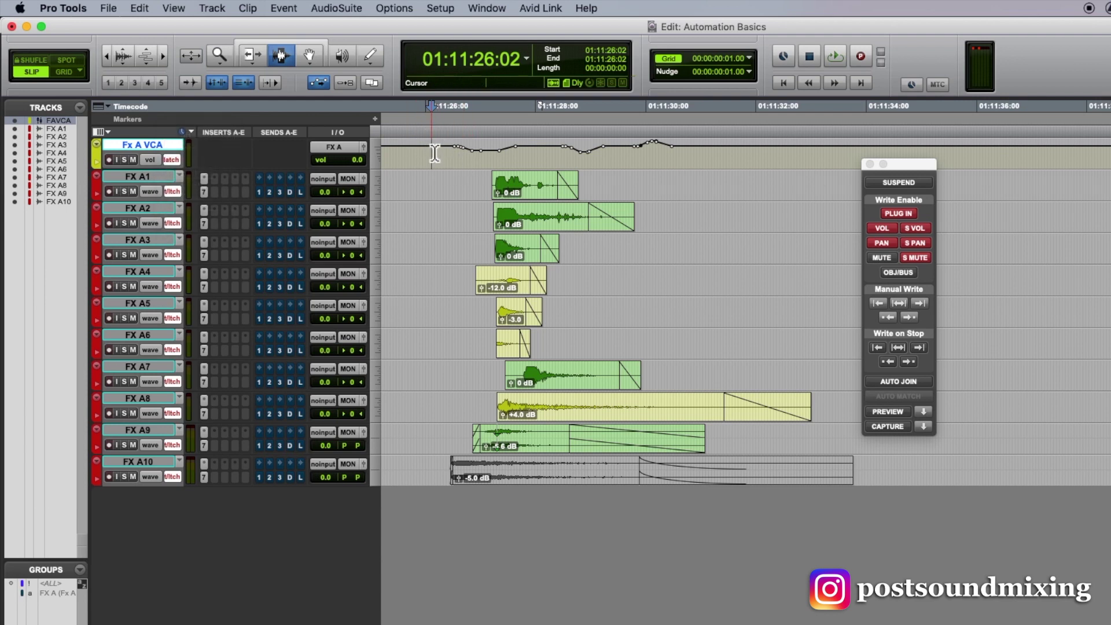
pyautogui.press('space')
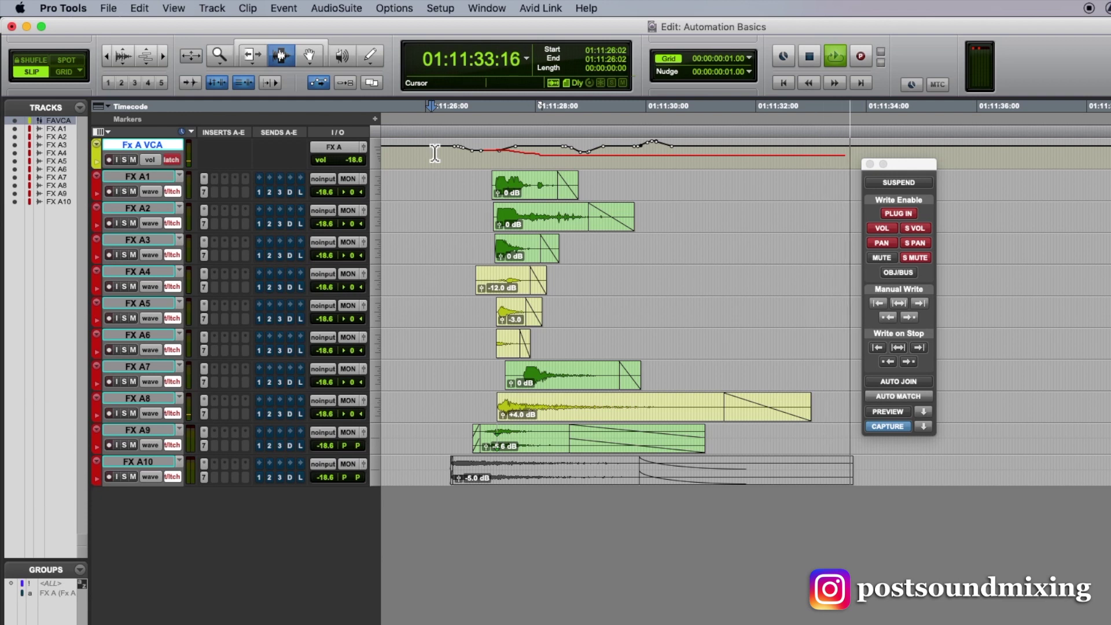
pyautogui.press('space')
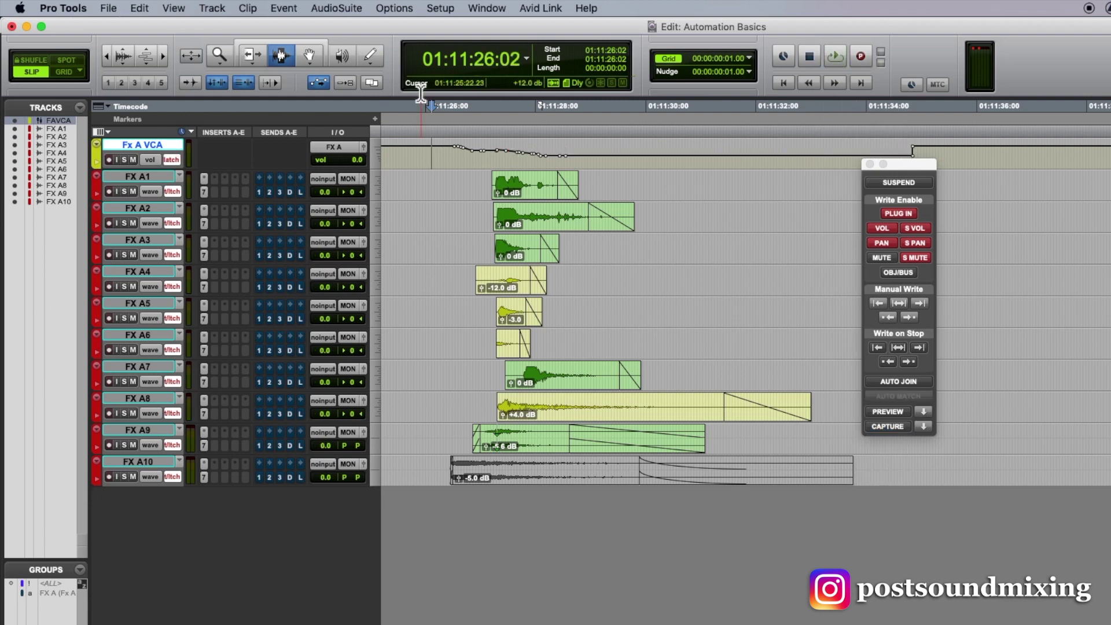
# Write a second latch pass from 01:11:28:09, using AutoMatch to ramp back to earlier levels.
pyautogui.click(558, 157)
pyautogui.press('space')
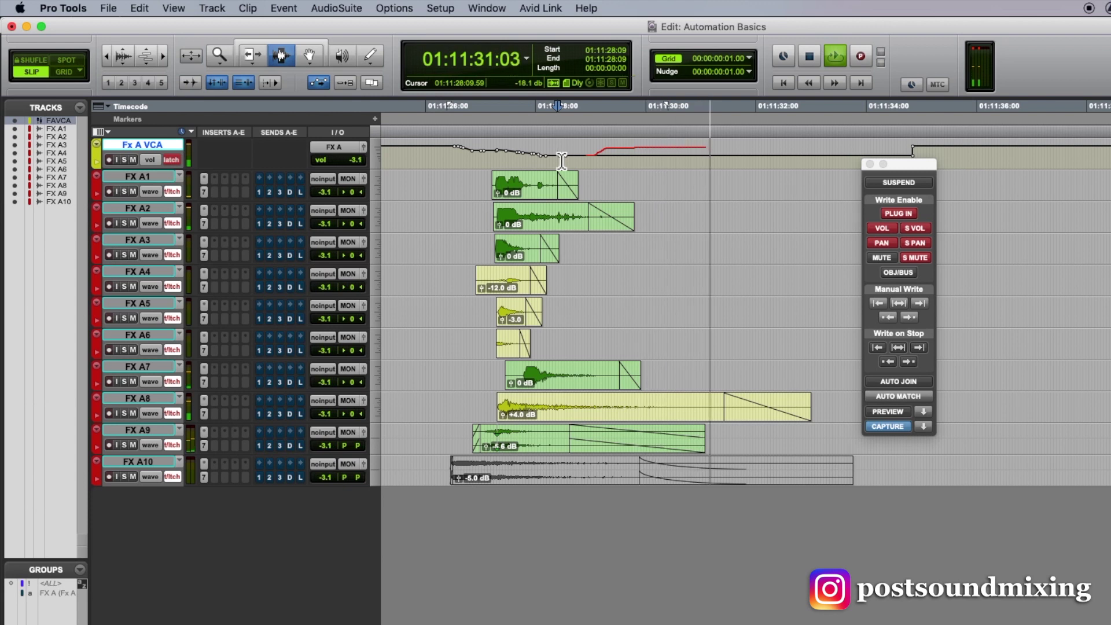
pyautogui.click(909, 398)
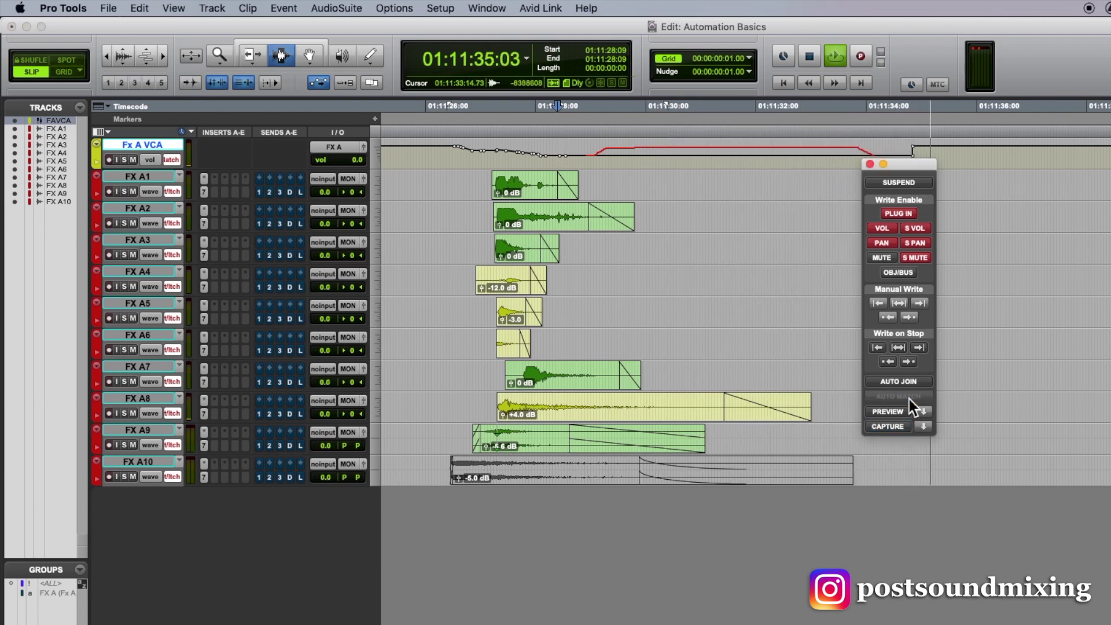
pyautogui.press('space')
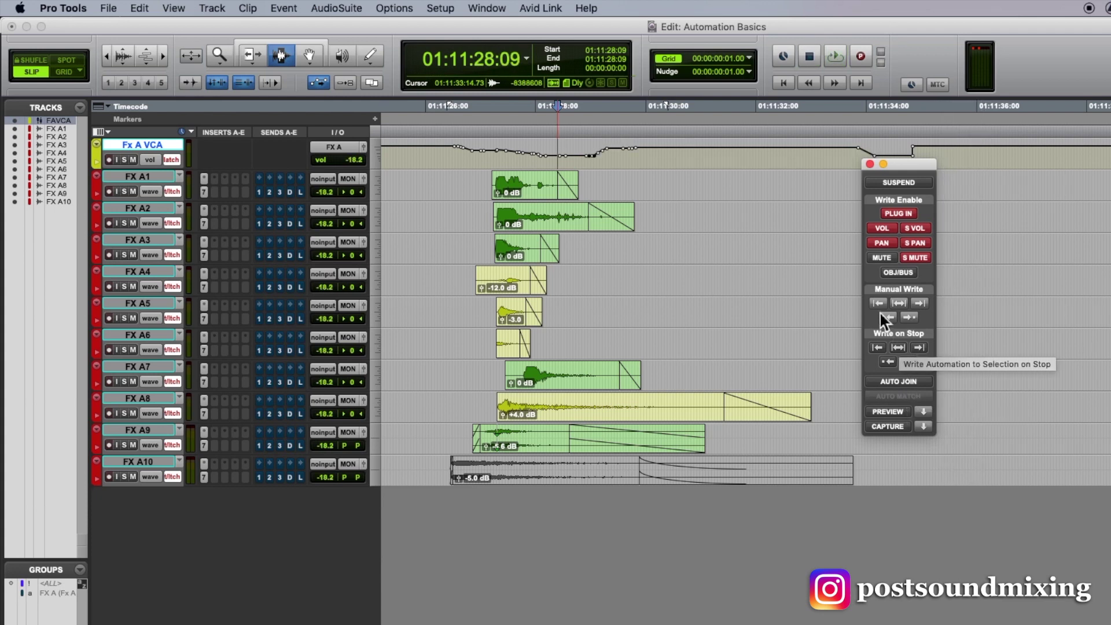
# Check the Mixing preferences' 450 msec AutoMatch Time, then bring up Fx A VCA's automation modes.
pyautogui.click(440, 8)
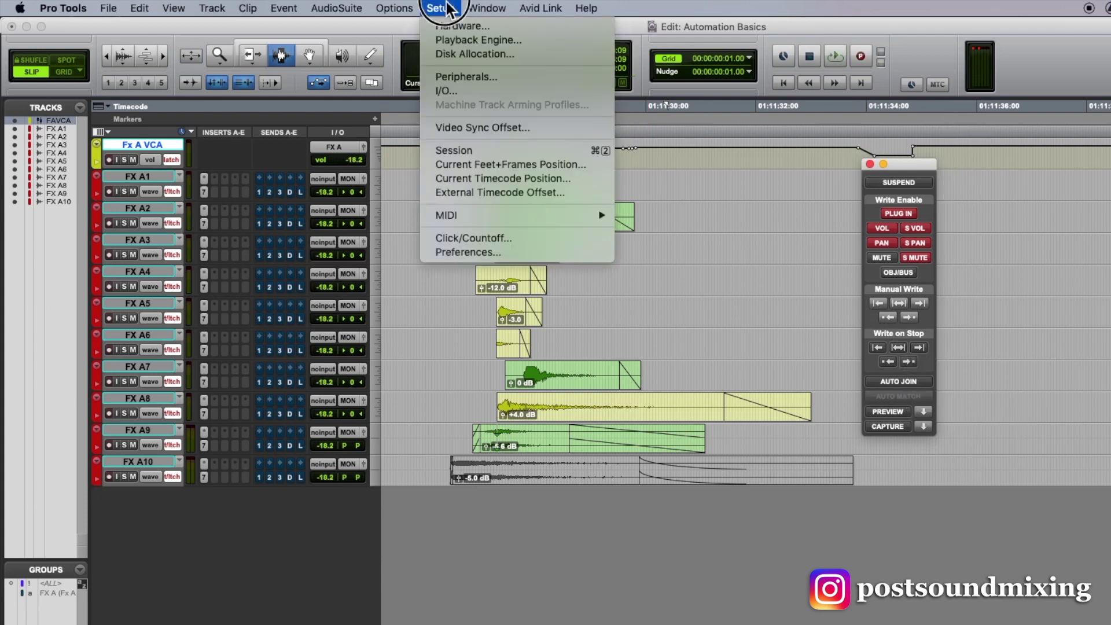
pyautogui.click(487, 252)
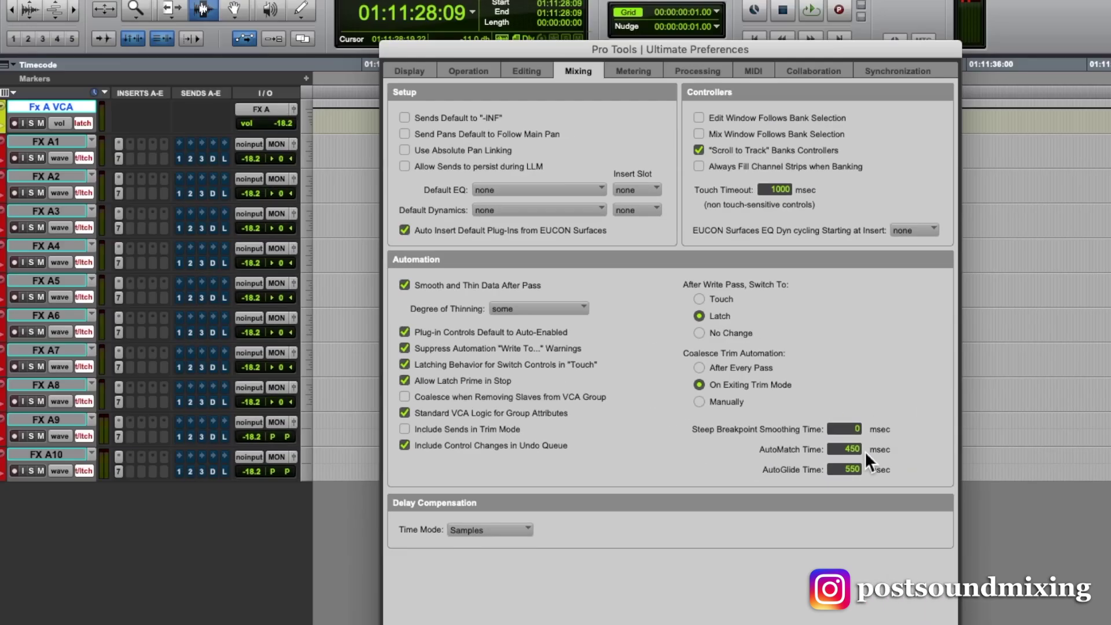
pyautogui.click(172, 159)
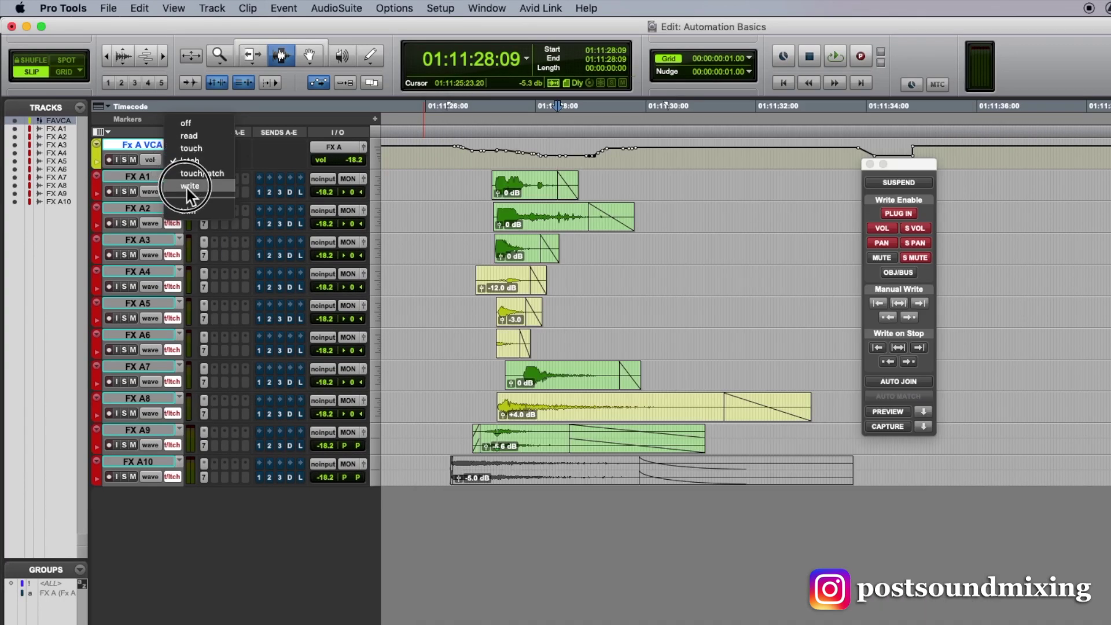
# Set Fx A VCA's automation mode to write, then reopen its mode menu.
pyautogui.click(187, 186)
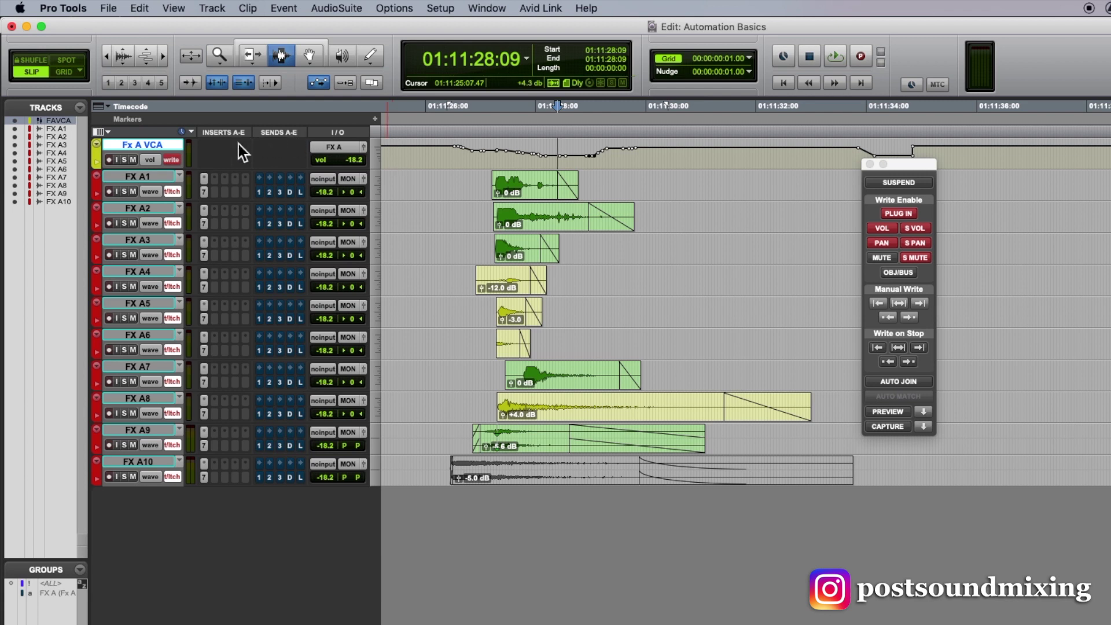
pyautogui.click(172, 159)
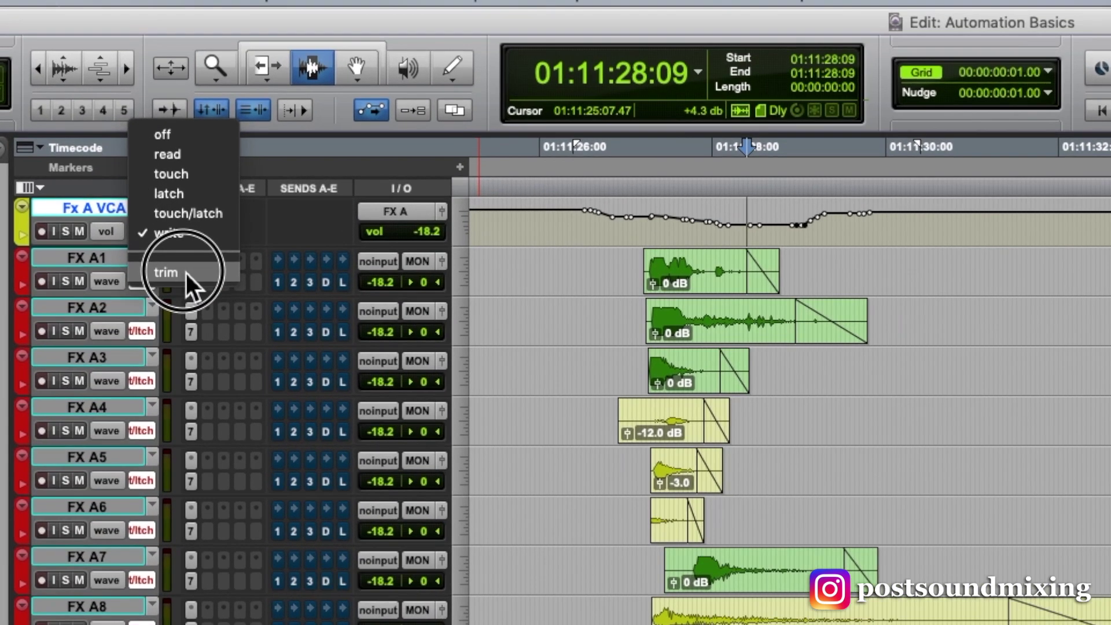
# Write a trim volume pass on Fx A VCA starting at 01:11:26:01, leaving it in latch.
pyautogui.click(186, 273)
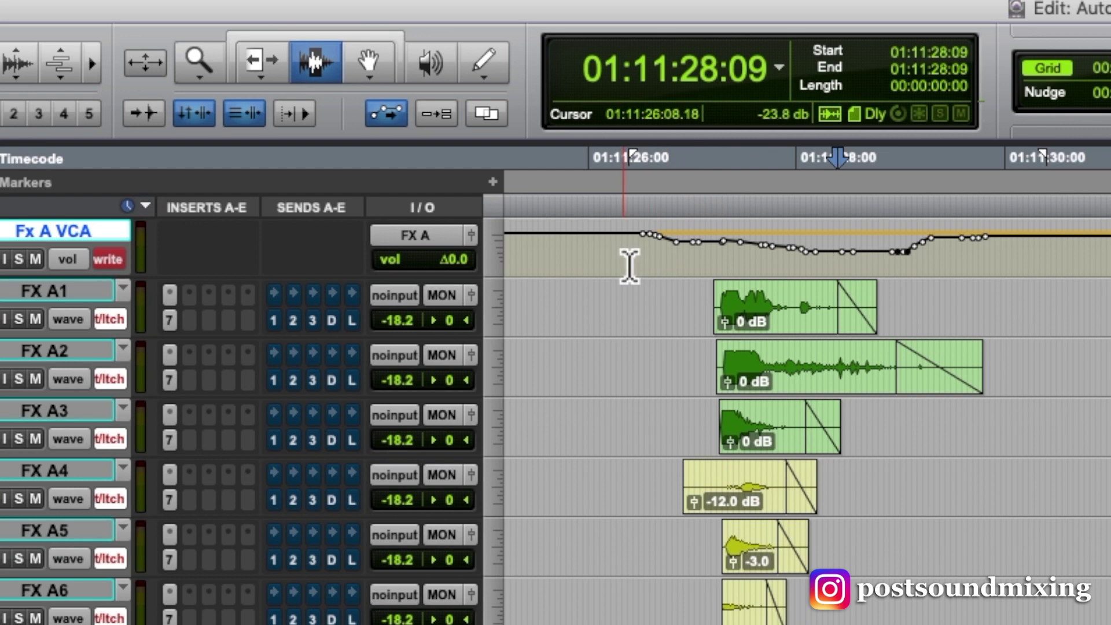
pyautogui.click(600, 255)
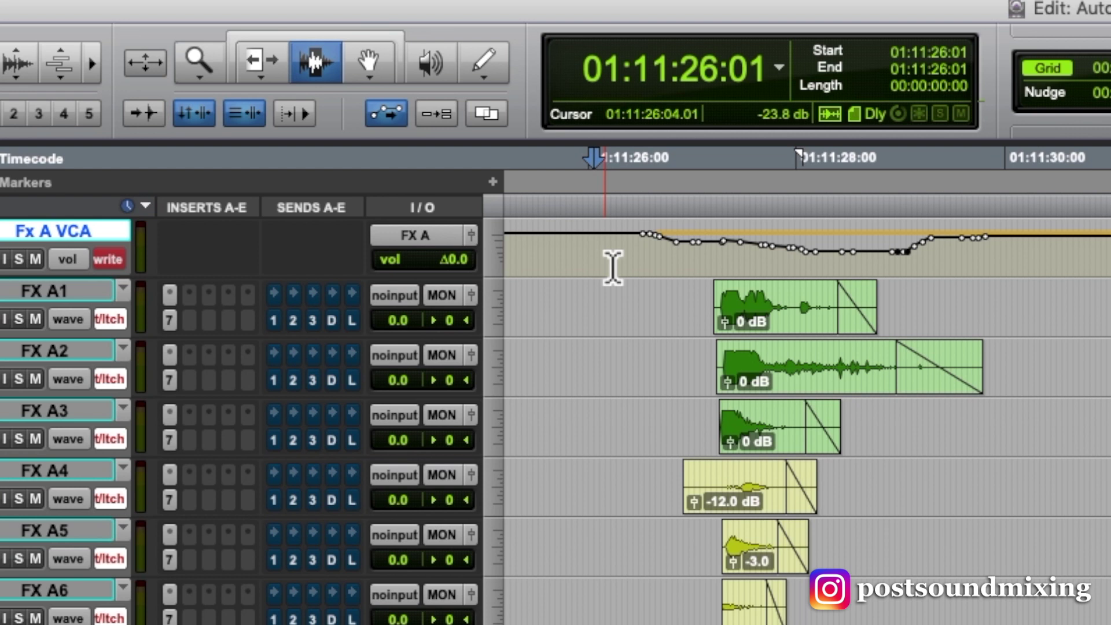
pyautogui.press('space')
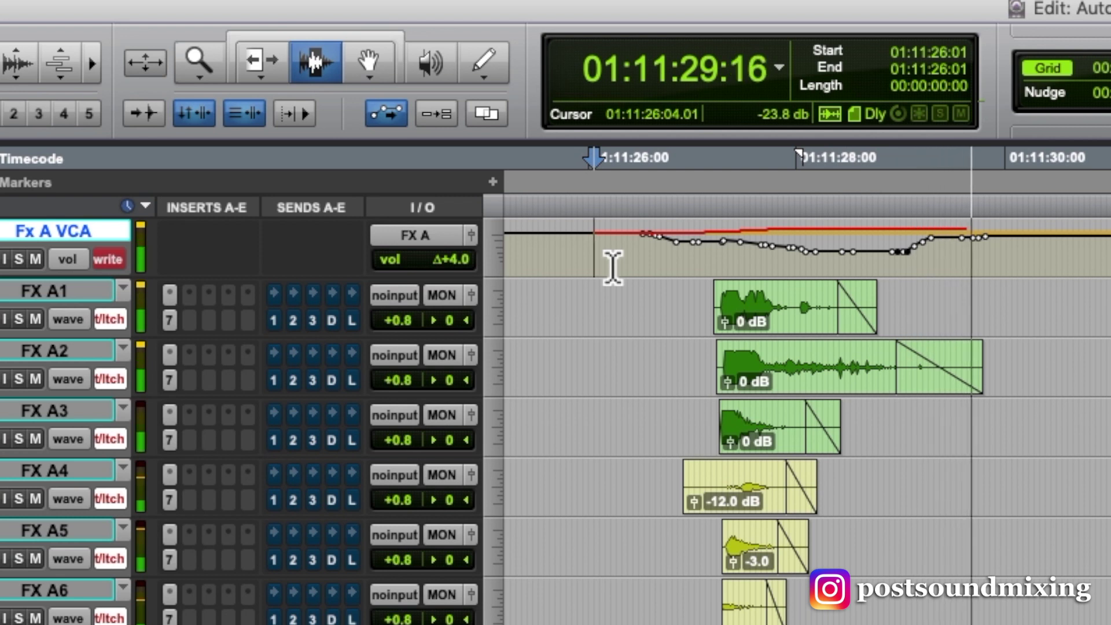
pyautogui.press('space')
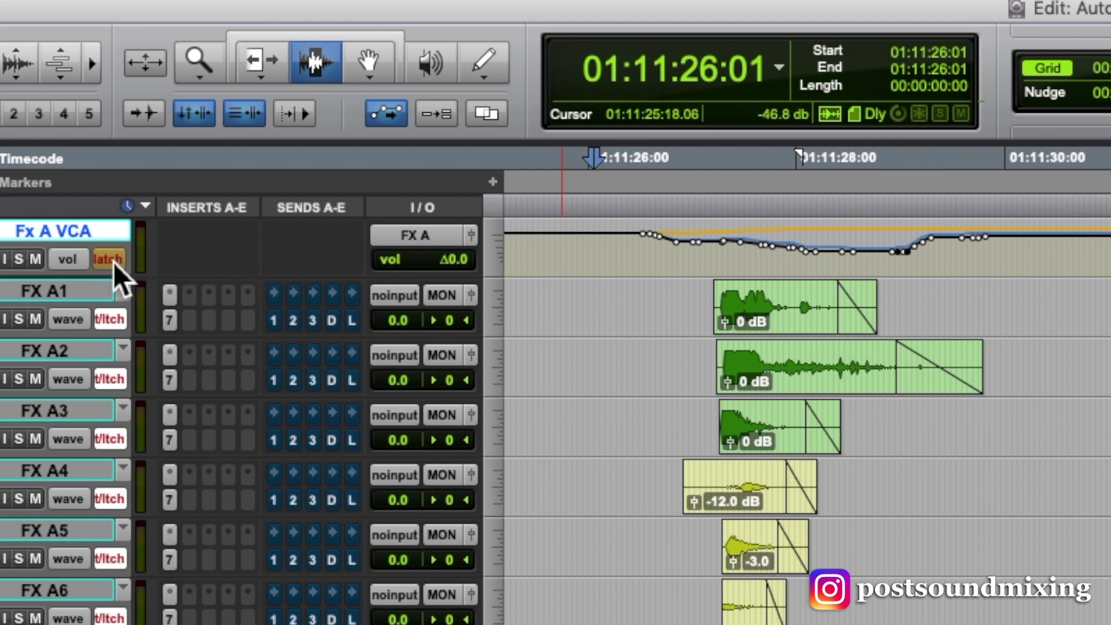
pyautogui.moveTo(114, 263); pyautogui.dragTo(135, 358)
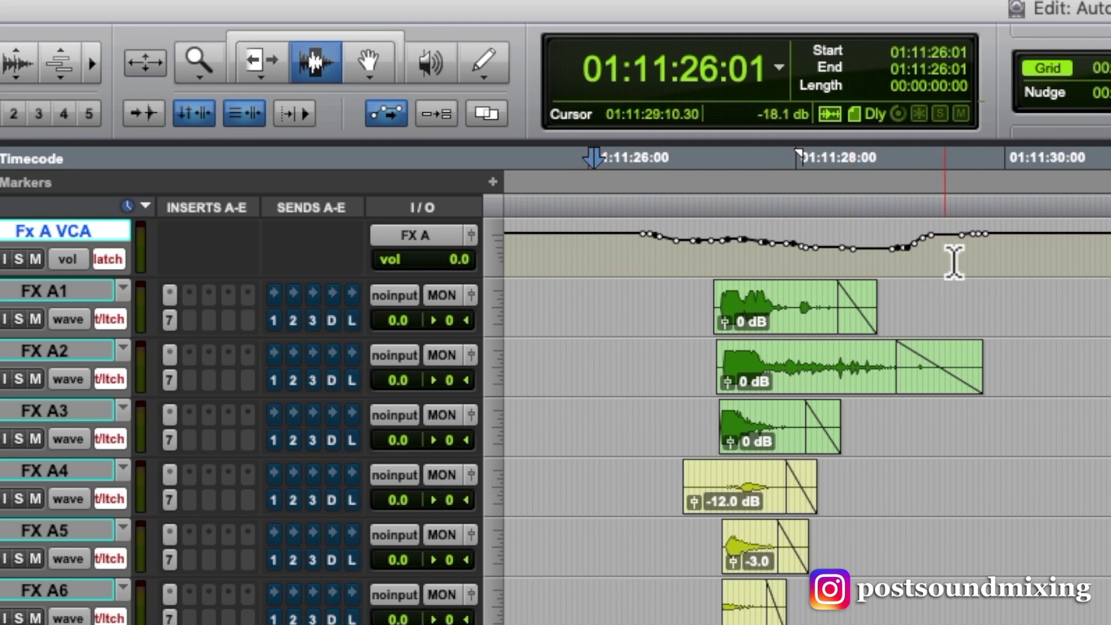
# Review the Mixing preferences with Coalesce Trim Automation set to After Every Pass.
pyautogui.click(631, 2)
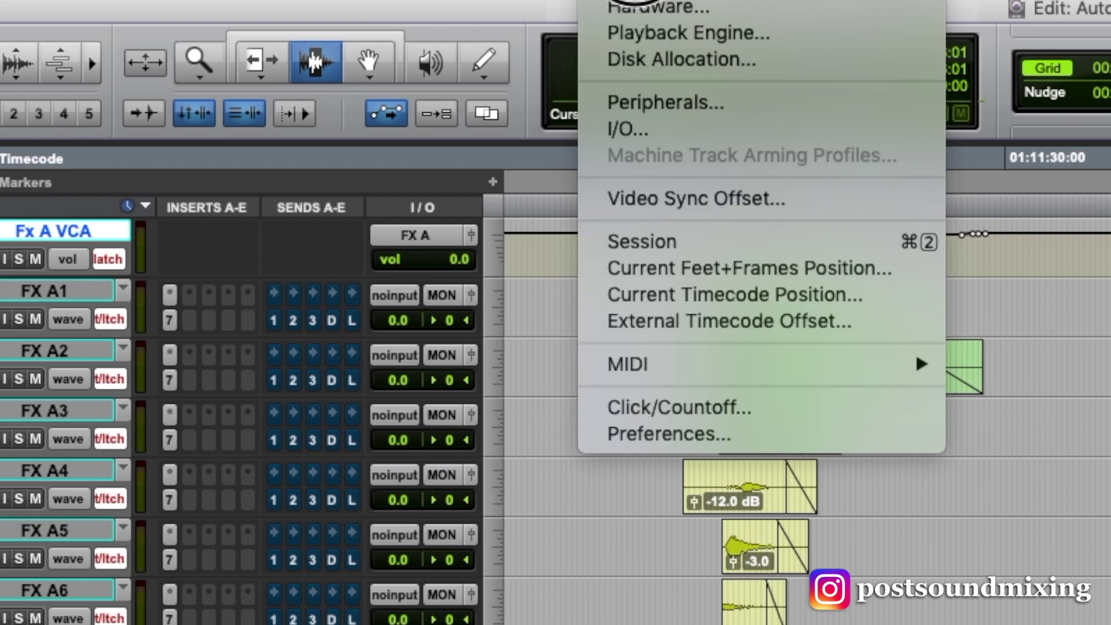
pyautogui.click(694, 434)
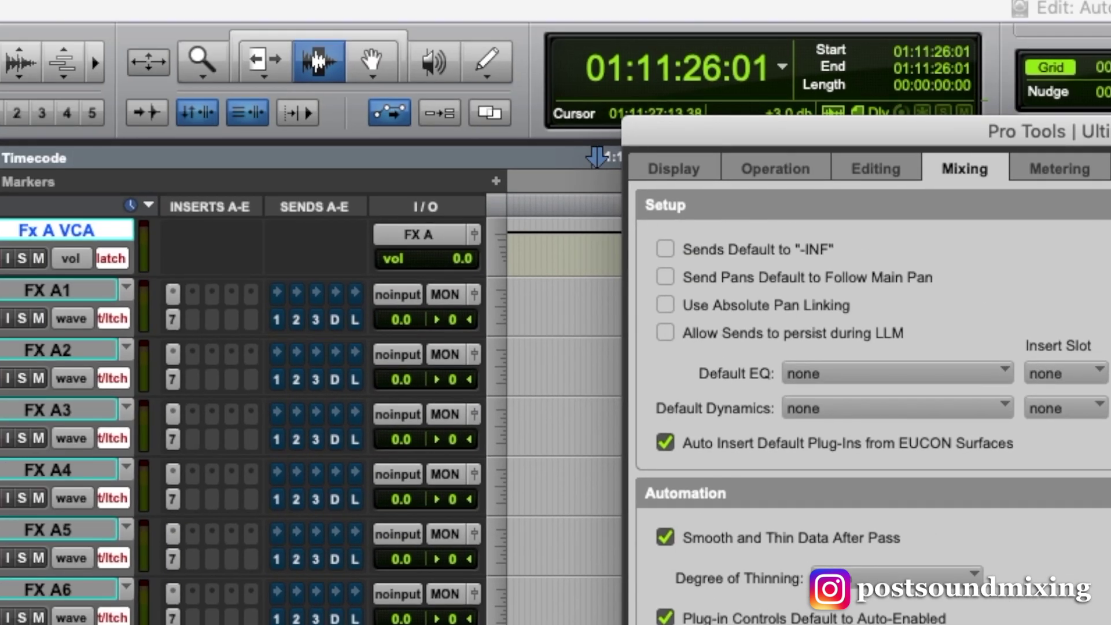
pyautogui.press('Return')
# Write a short latch volume pass on Fx A VCA from 01:11:26:09.
pyautogui.click(633, 234)
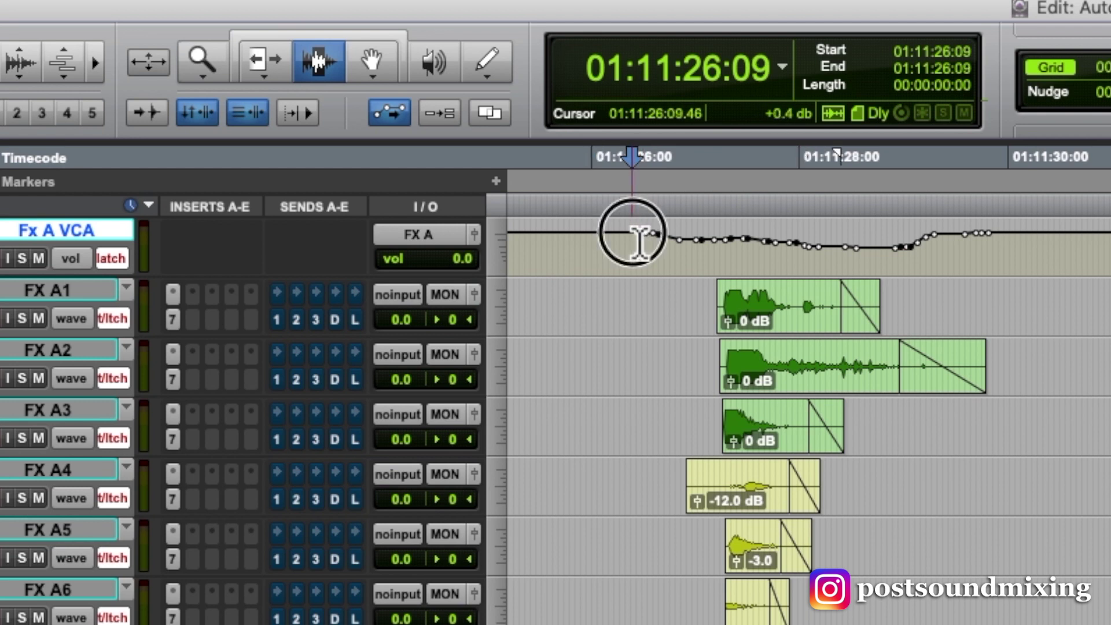
pyautogui.press('space')
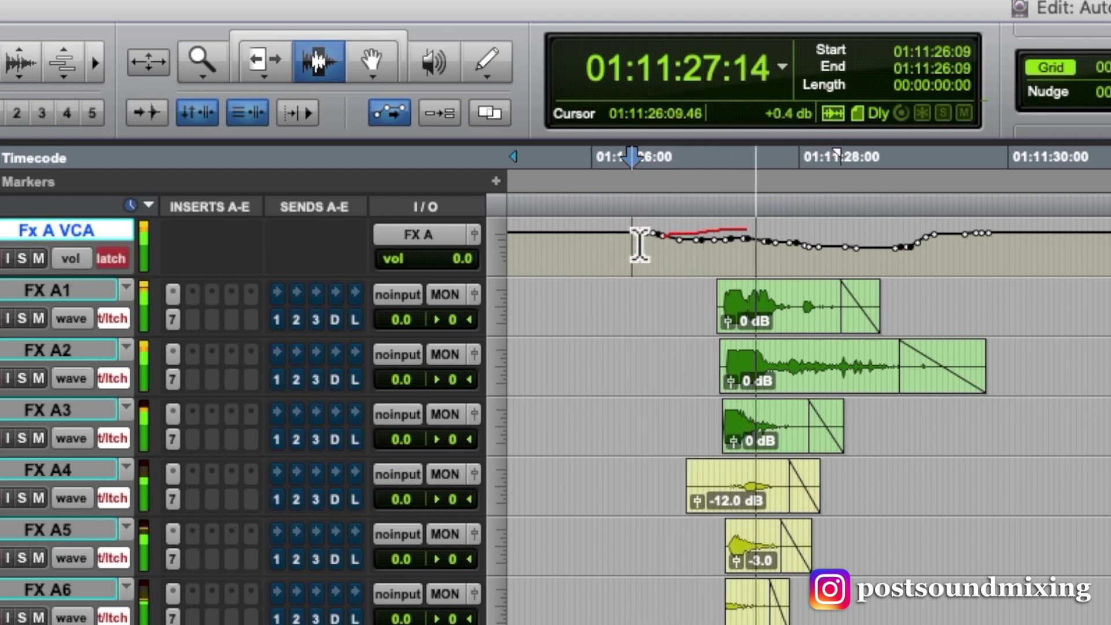
pyautogui.press('space')
# Enable trim and write a latch-trim pass from 01:11:27:09, raising the later section.
pyautogui.click(110, 258)
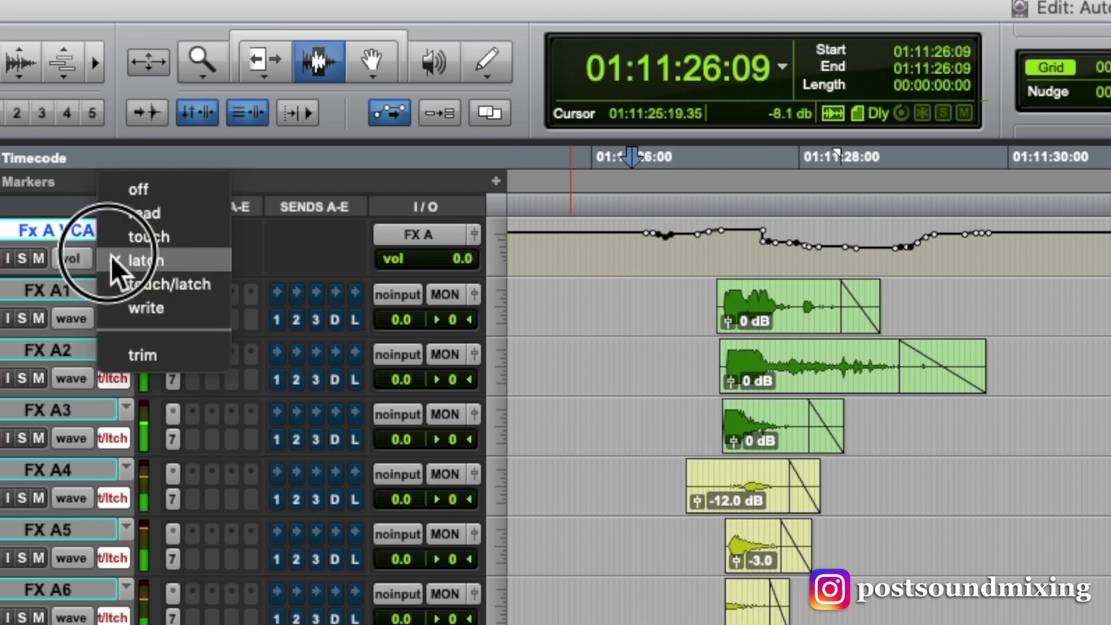
pyautogui.click(138, 355)
pyautogui.click(736, 238)
pyautogui.press('space')
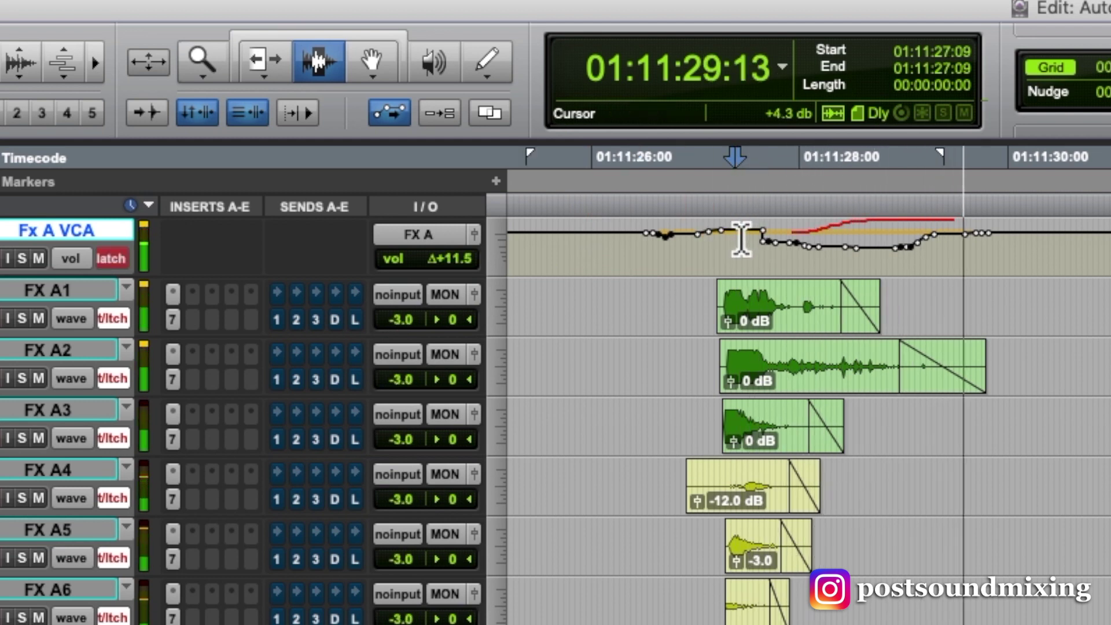
pyautogui.press('space')
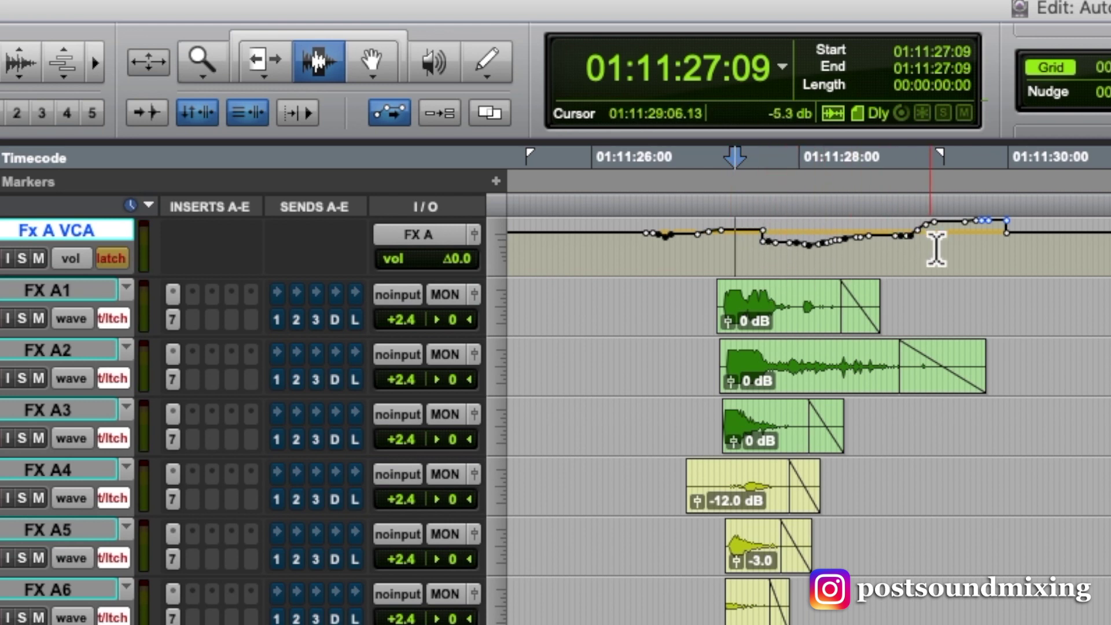
pyautogui.click(440, 9)
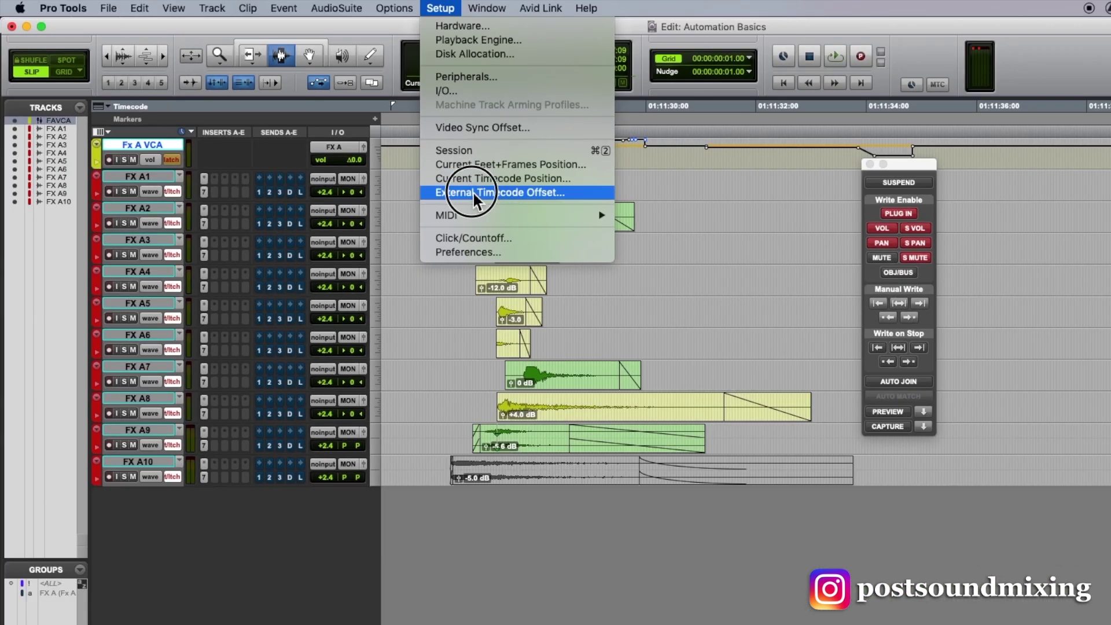
pyautogui.click(471, 251)
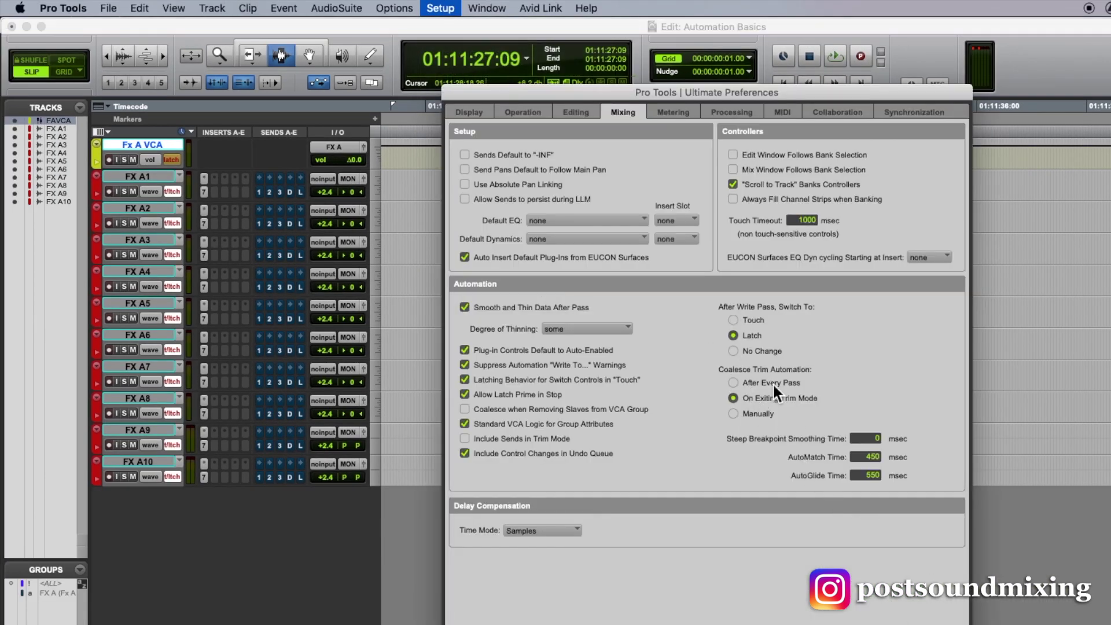
pyautogui.press('Return')
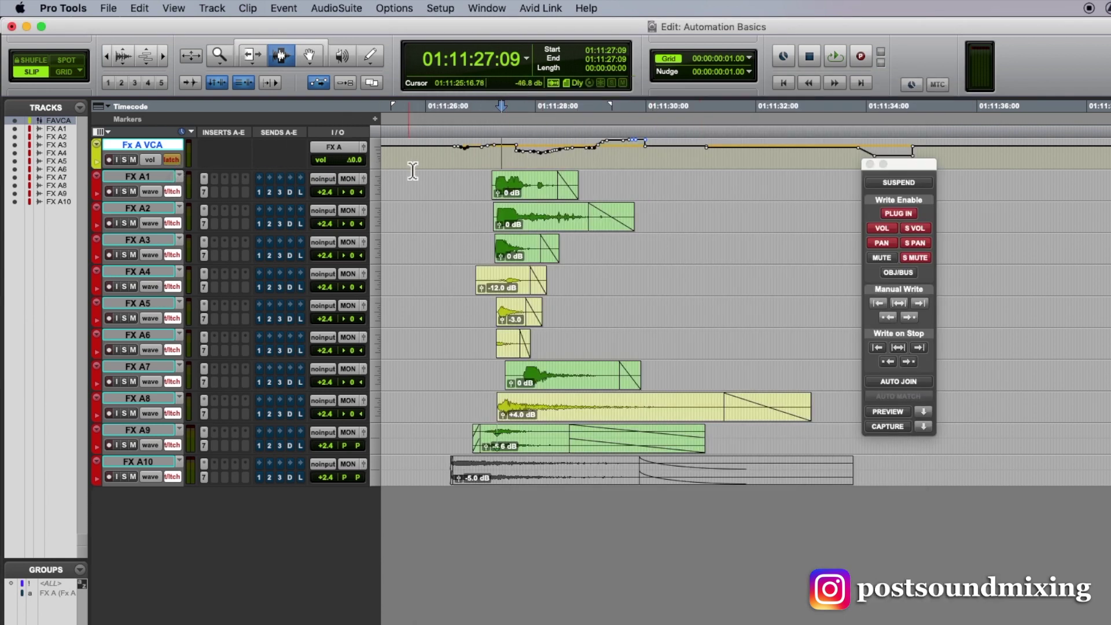
# Change Fx A VCA's automation mode from latch to touch/latch.
pyautogui.click(171, 159)
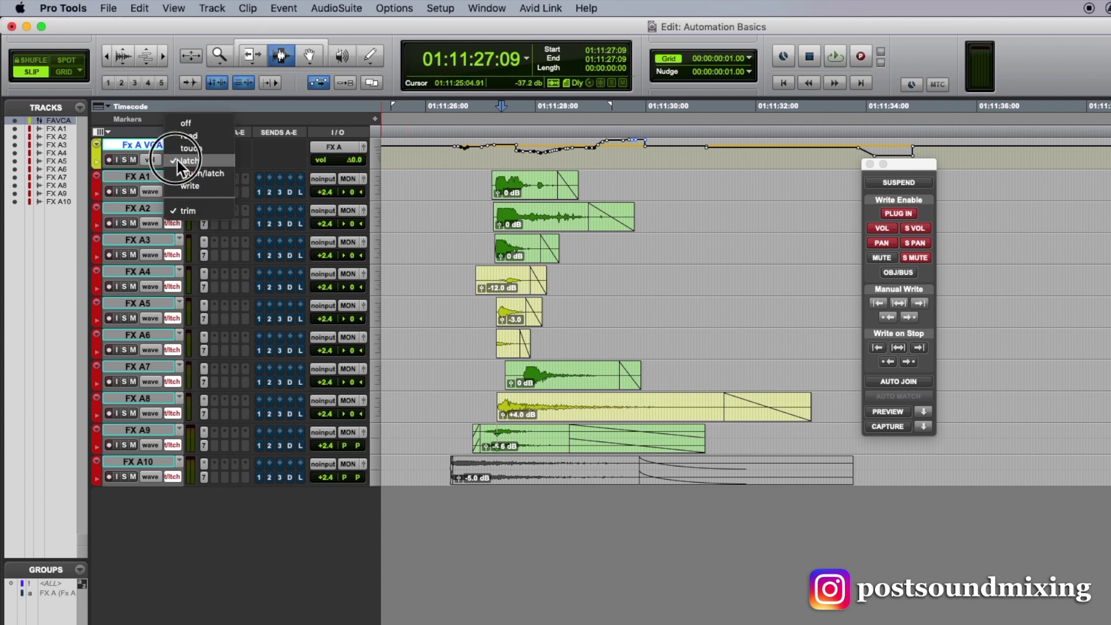
pyautogui.click(182, 170)
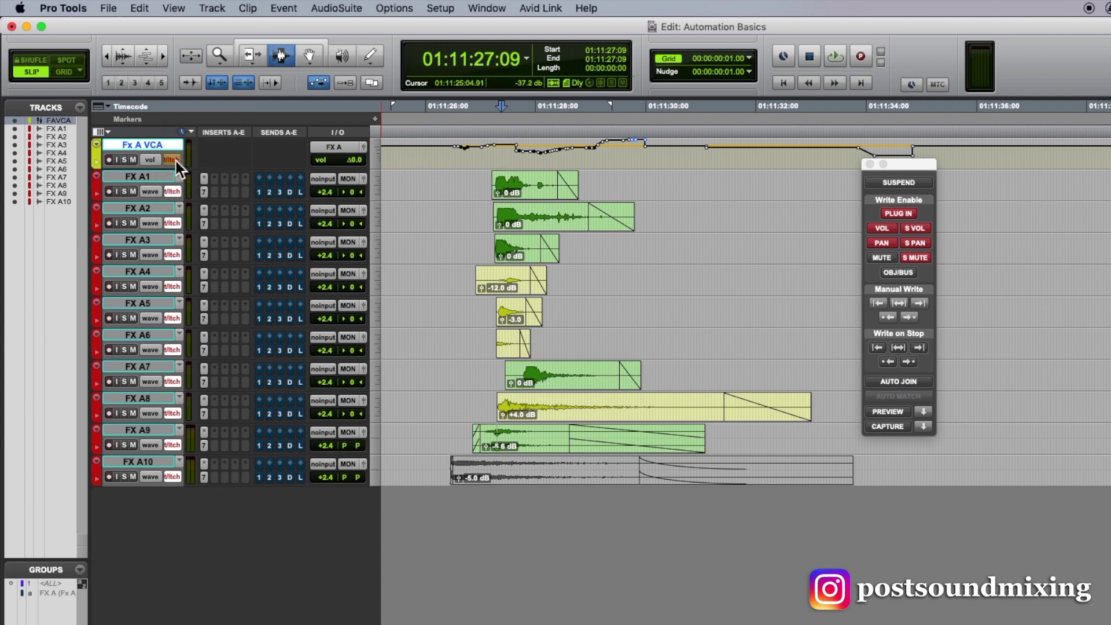
pyautogui.click(171, 159)
pyautogui.click(184, 169)
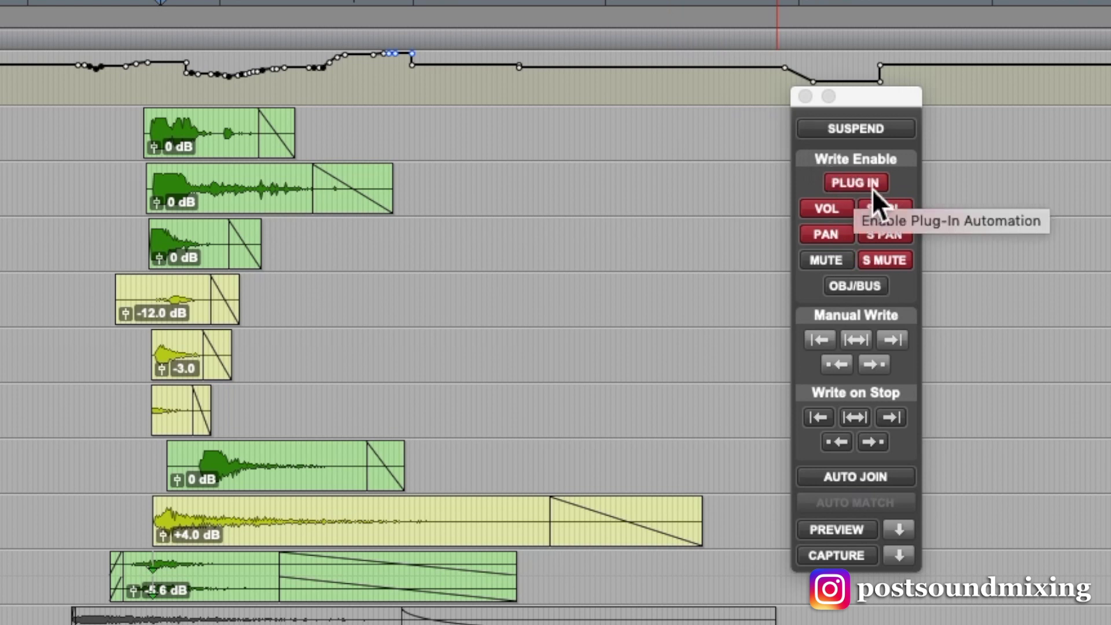
pyautogui.click(885, 260)
pyautogui.click(884, 234)
pyautogui.click(884, 208)
pyautogui.click(862, 183)
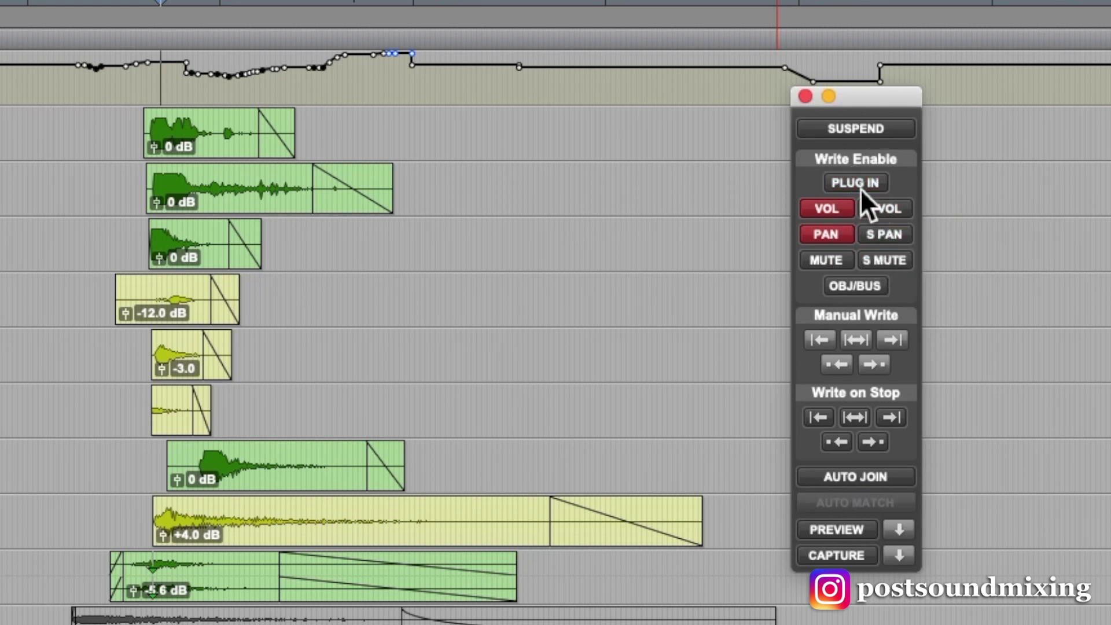
pyautogui.click(828, 234)
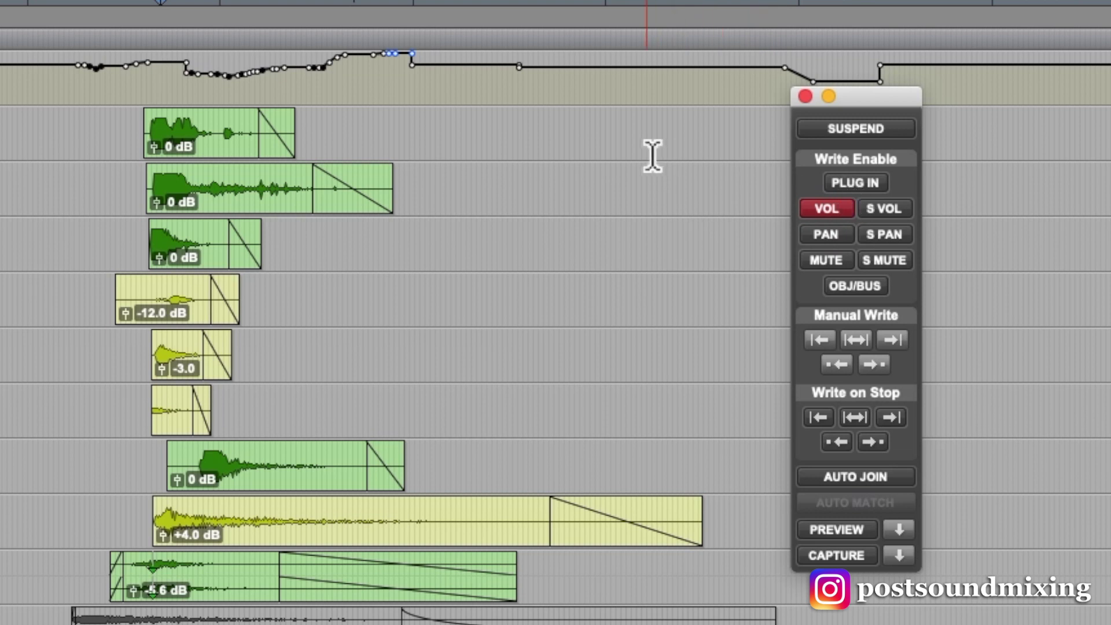
pyautogui.click(851, 182)
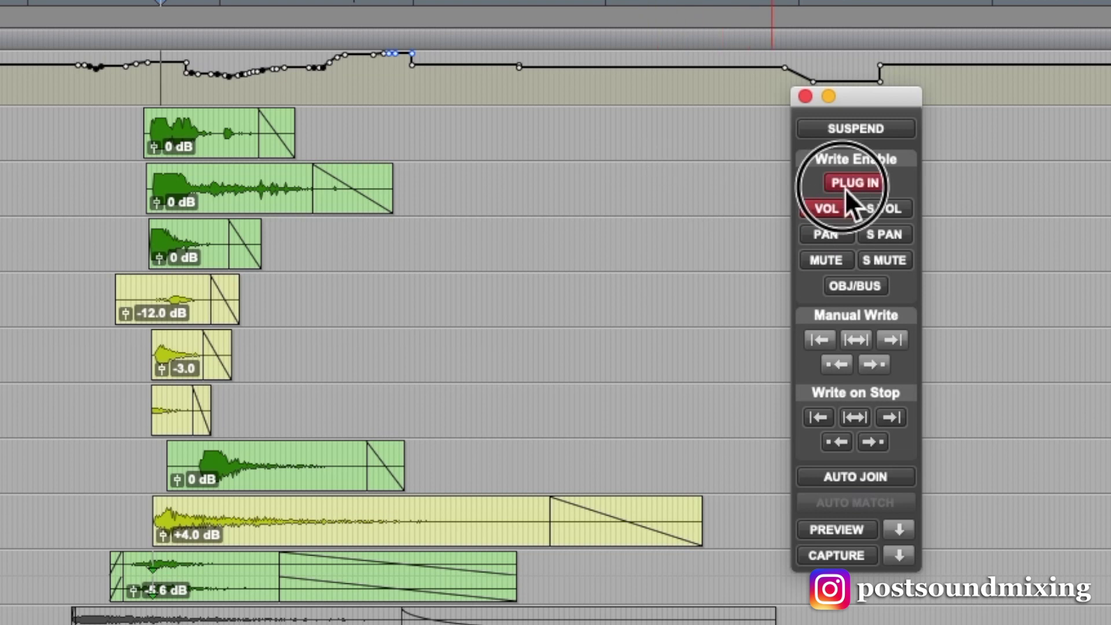
pyautogui.click(833, 235)
pyautogui.click(884, 213)
pyautogui.click(897, 234)
pyautogui.click(896, 261)
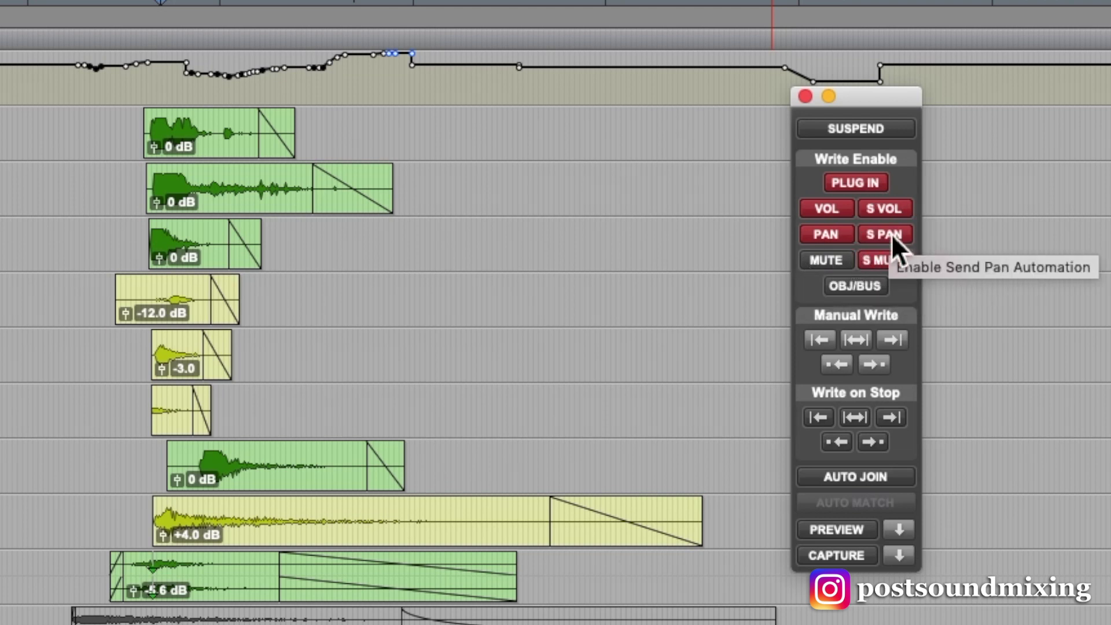
pyautogui.click(864, 290)
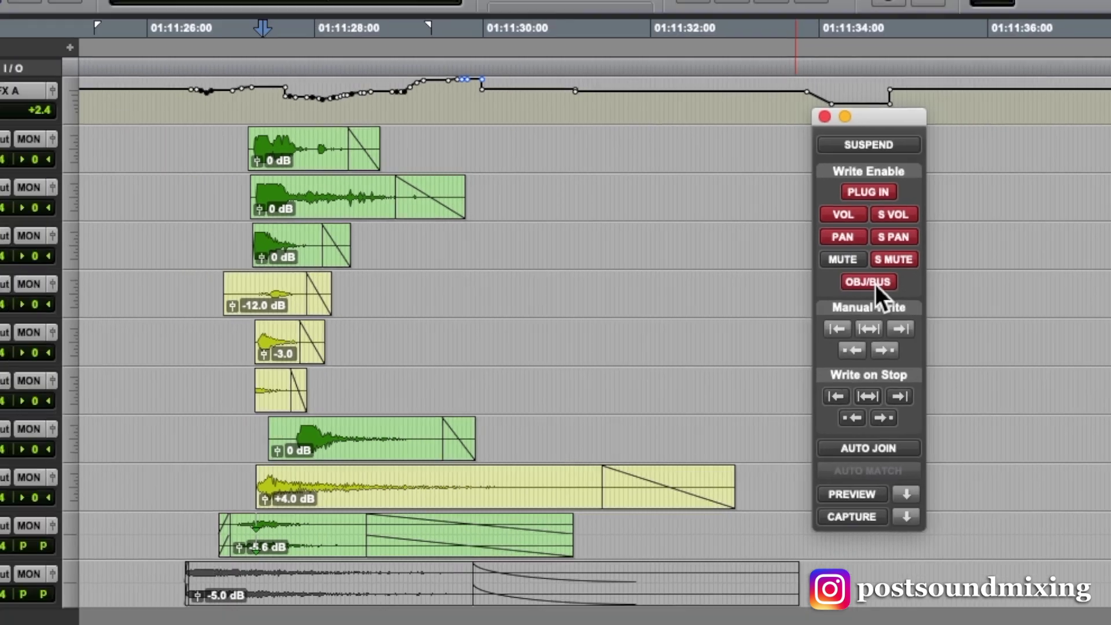
pyautogui.click(862, 288)
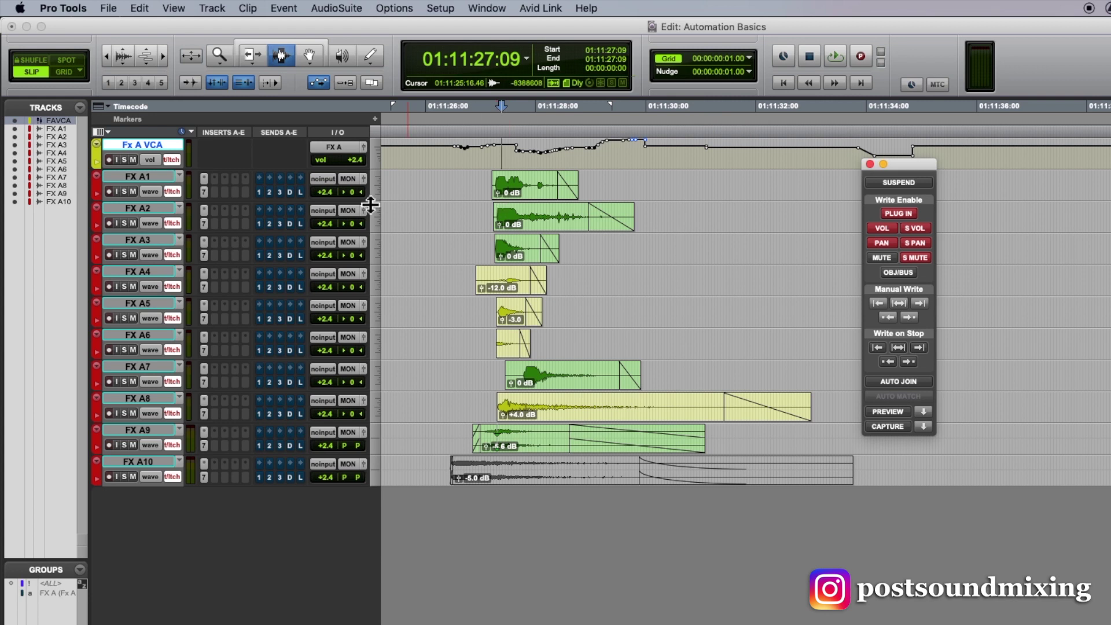
# Open FX A2's EQ3 7-Band and re-enable all its parameters for automation.
pyautogui.click(203, 225)
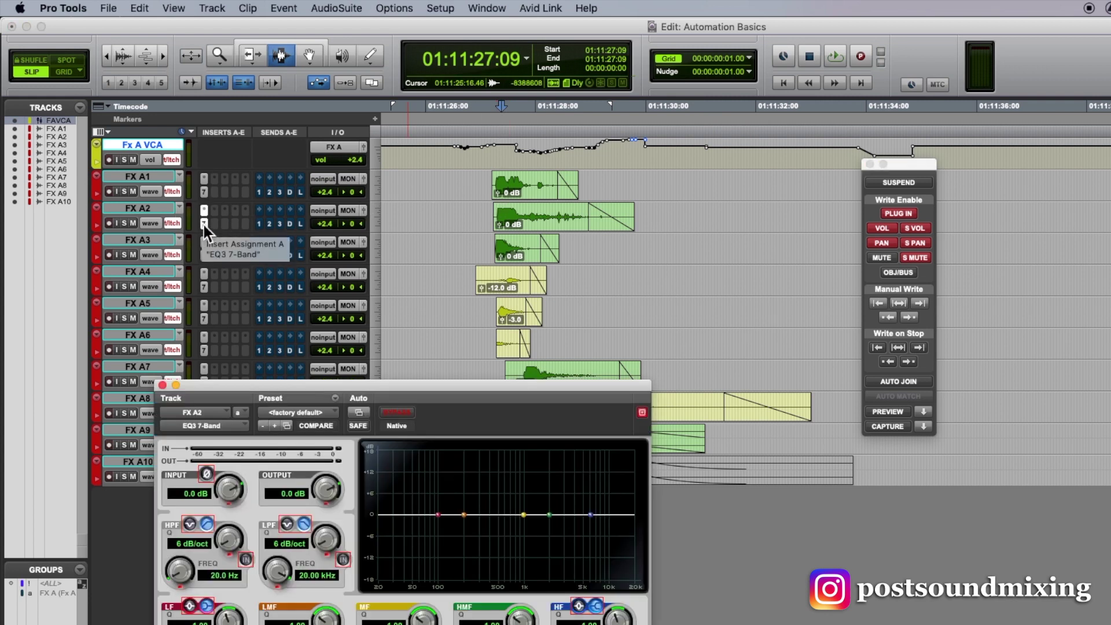
pyautogui.click(359, 411)
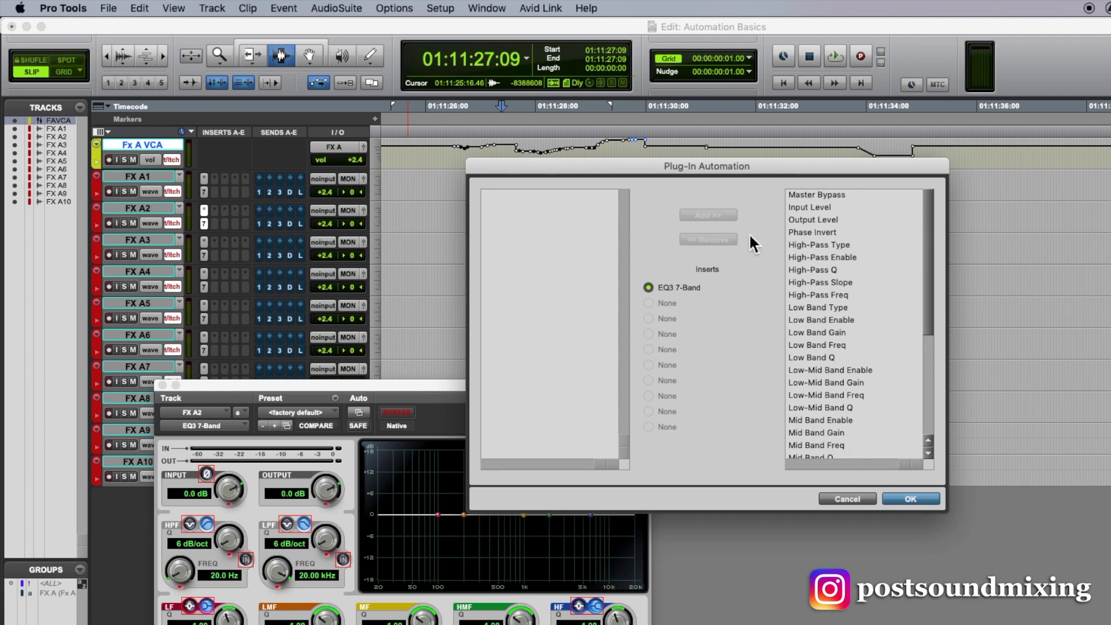
pyautogui.moveTo(811, 197); pyautogui.dragTo(837, 387)
pyautogui.scroll(-5, 837, 386)
pyautogui.press('super+a')
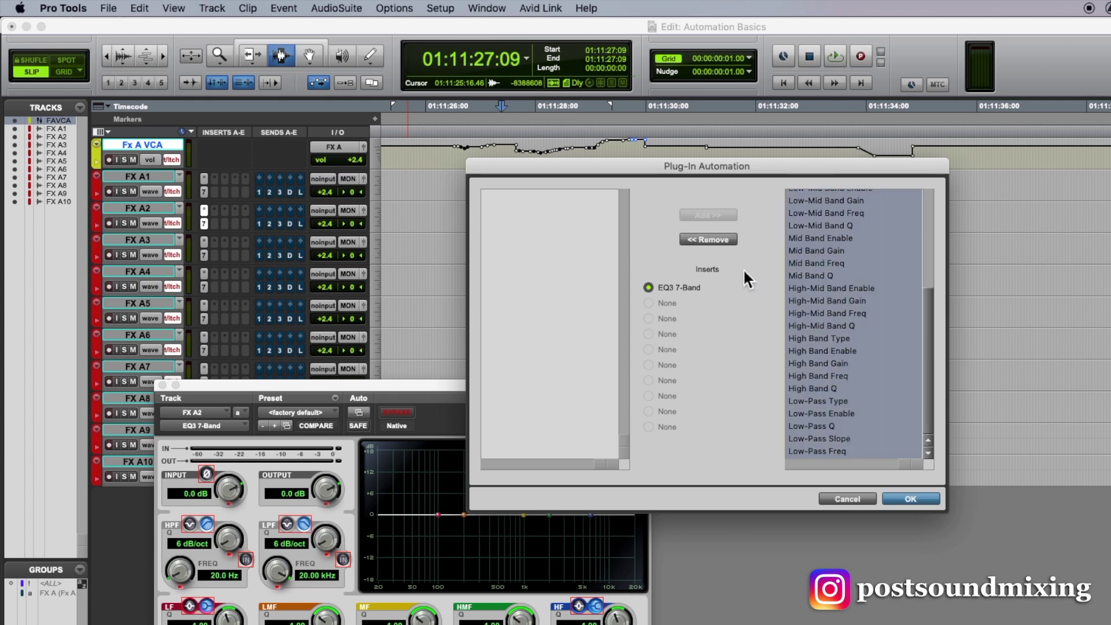
pyautogui.click(723, 241)
pyautogui.press('super+a')
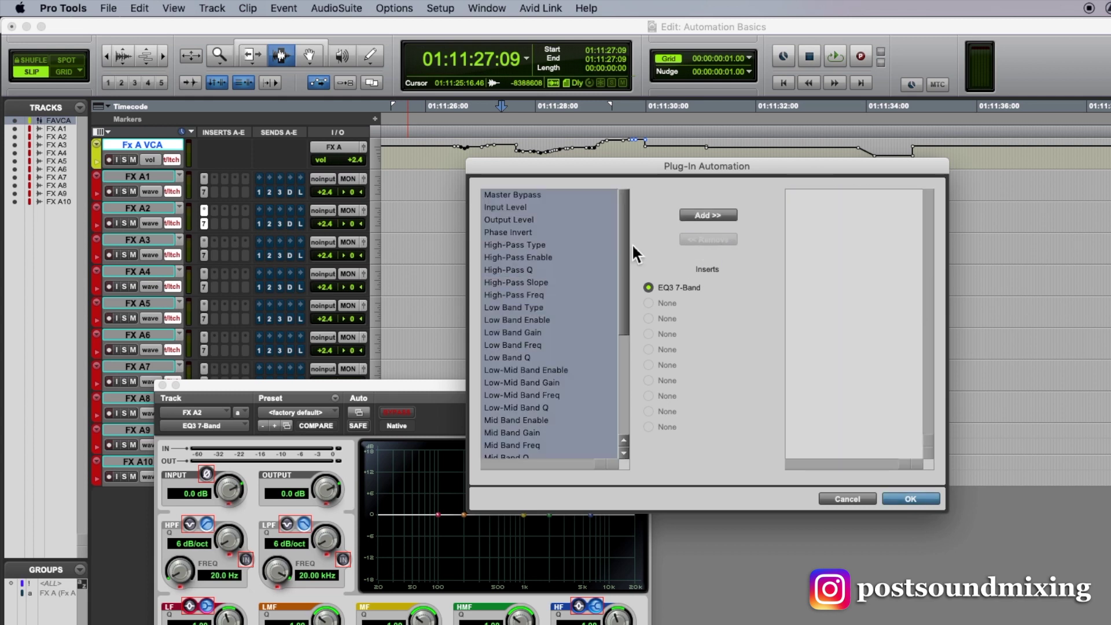
pyautogui.click(695, 216)
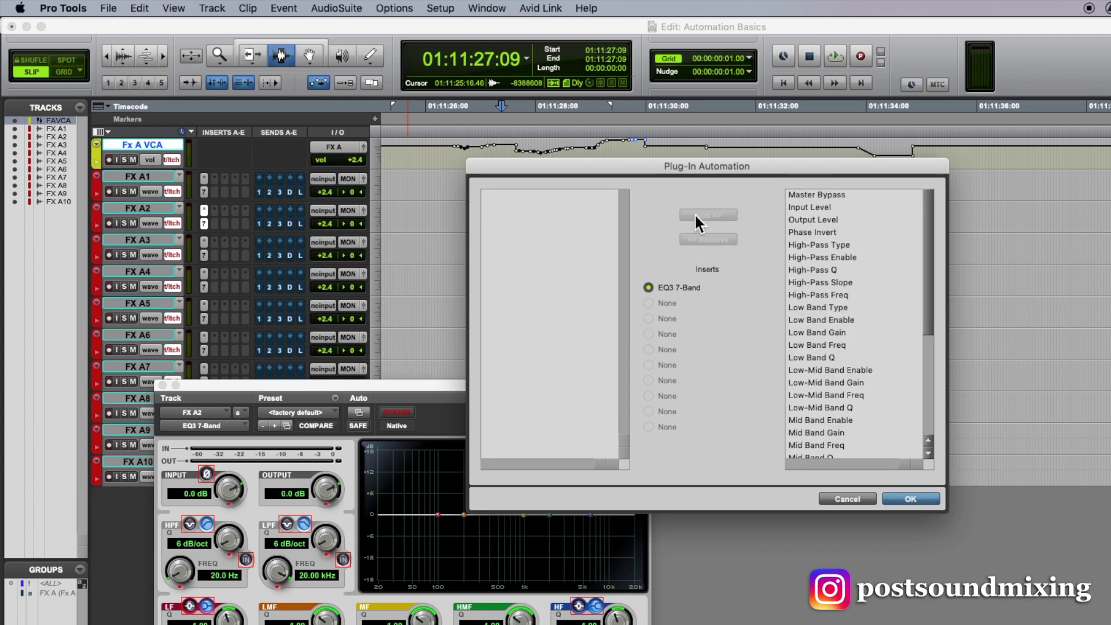
pyautogui.click(910, 499)
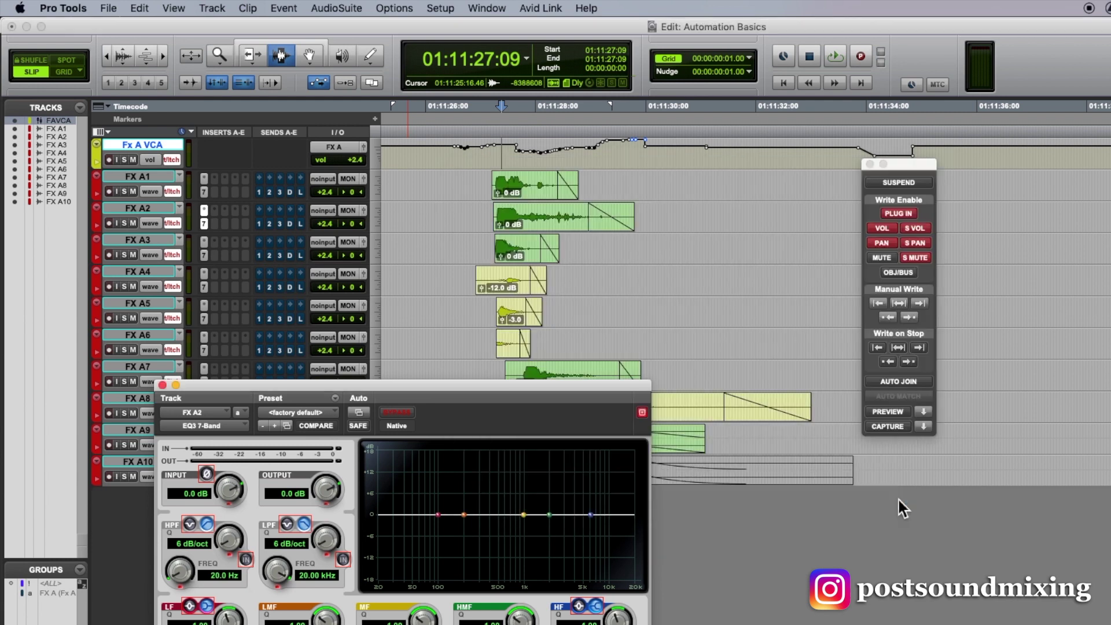
# Close FX A2's EQ3 7-Band plug-in window to reveal the tracks.
pyautogui.click(162, 385)
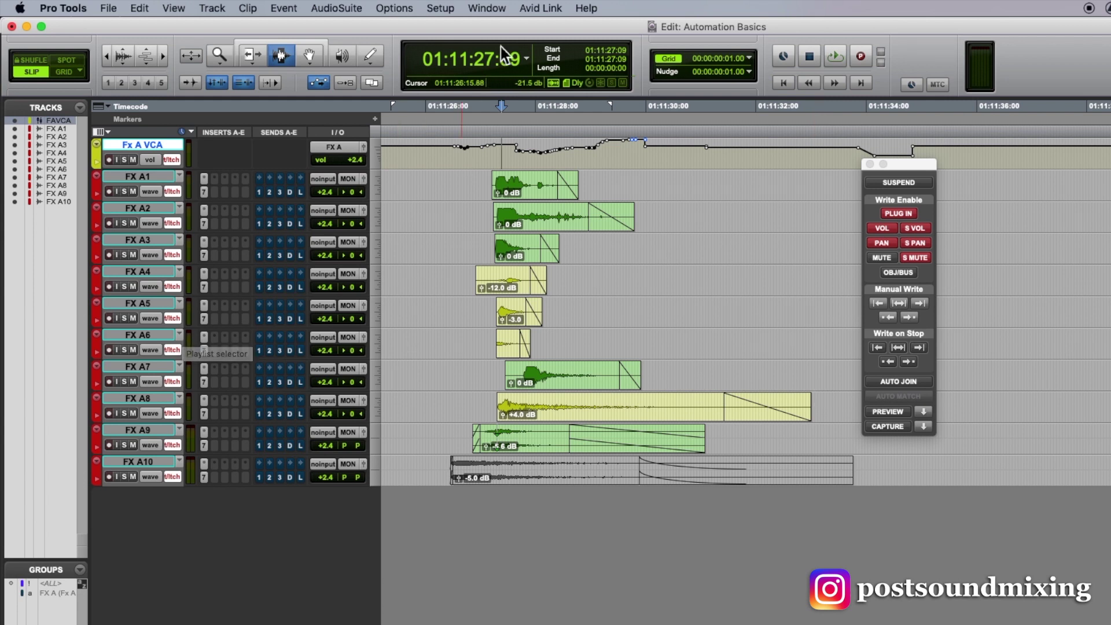
pyautogui.click(441, 8)
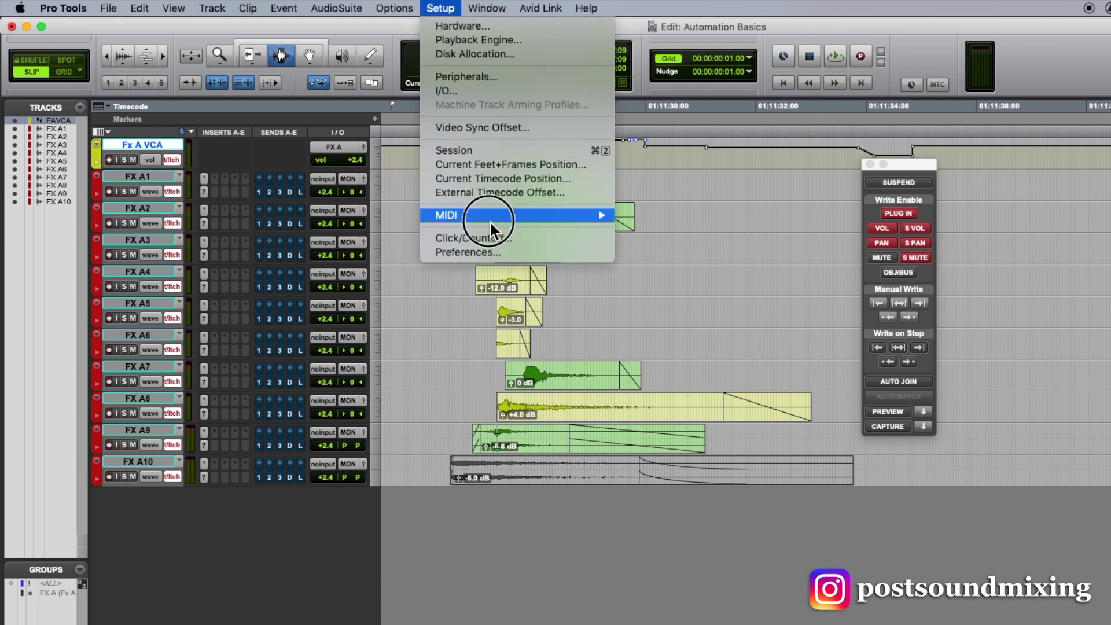
pyautogui.click(492, 253)
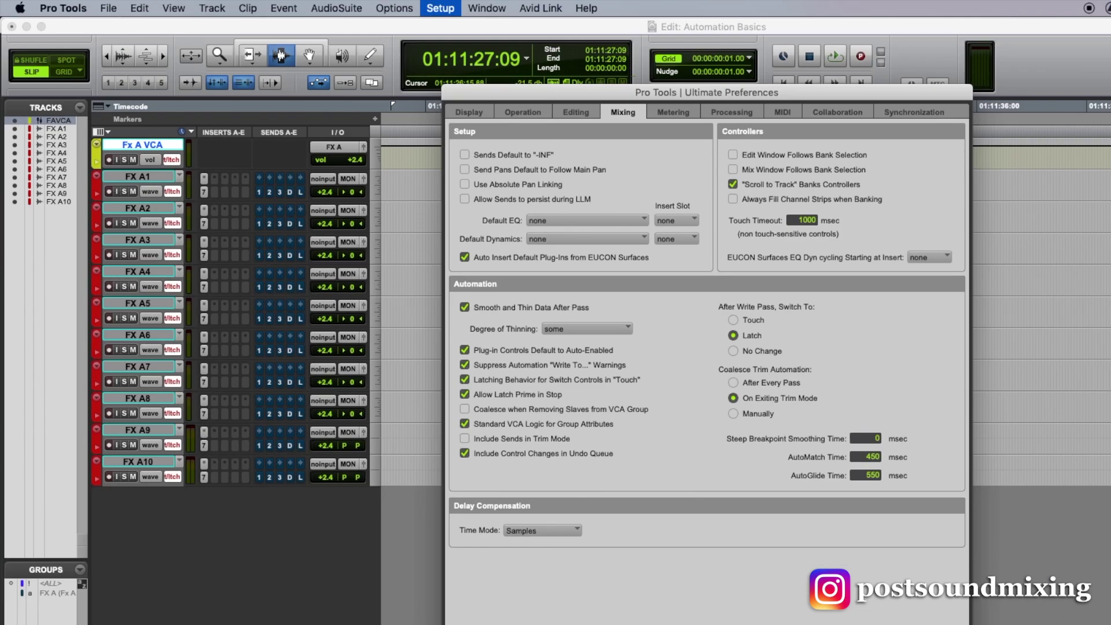
pyautogui.press('Return')
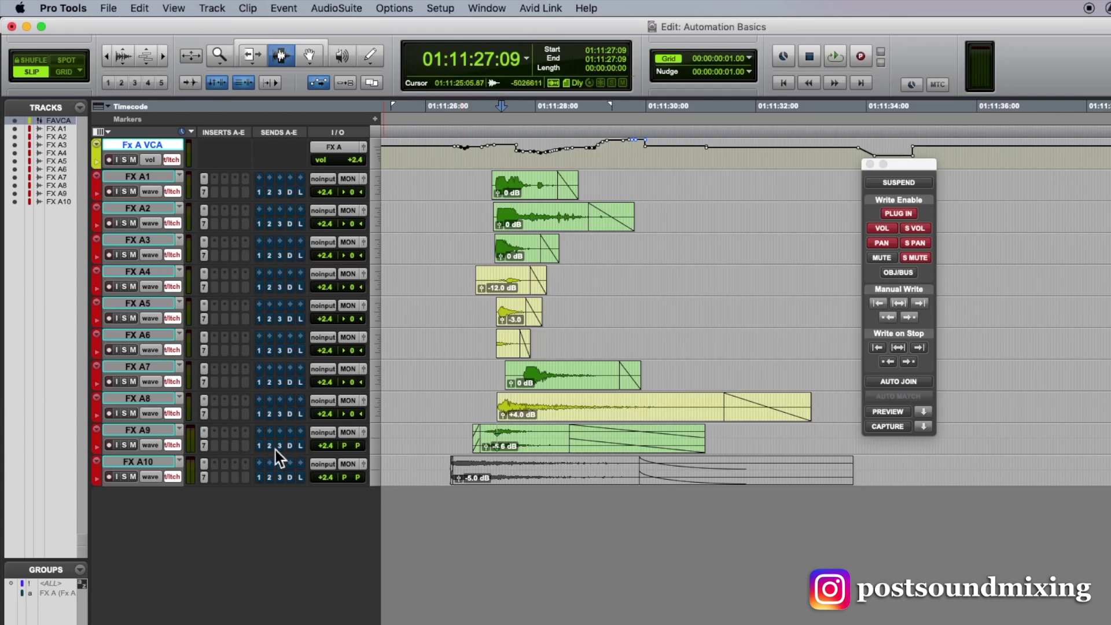
# Select FX A7–A9 plus FX A4 and show their automation lanes.
pyautogui.moveTo(158, 430); pyautogui.dragTo(155, 366)
pyautogui.keyDown('super'); pyautogui.click(155, 267); pyautogui.keyUp('super')
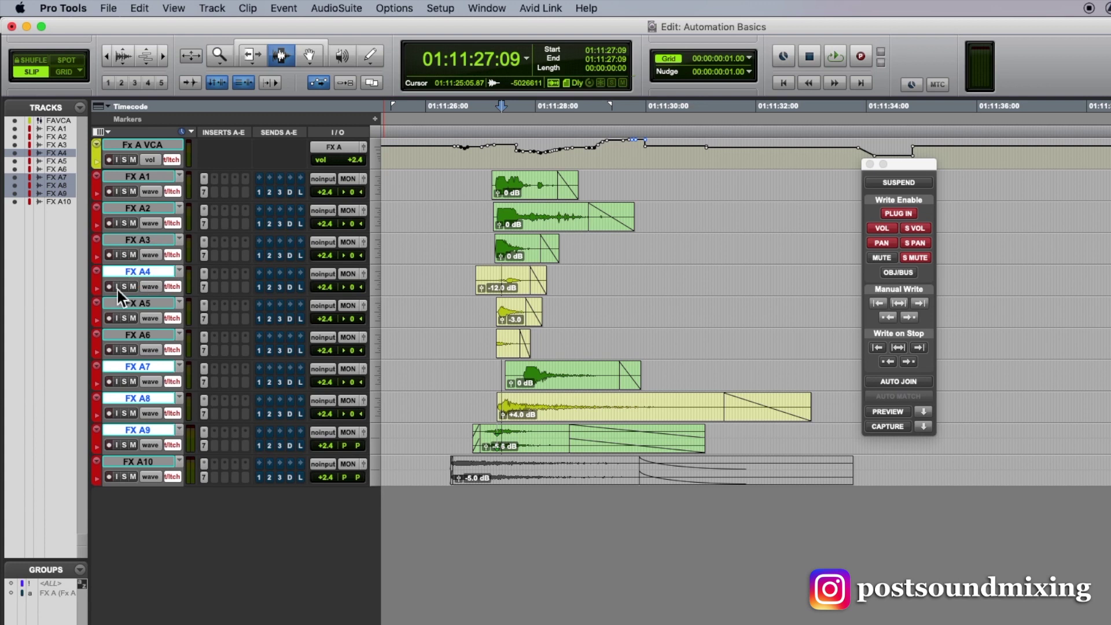
pyautogui.click(99, 290)
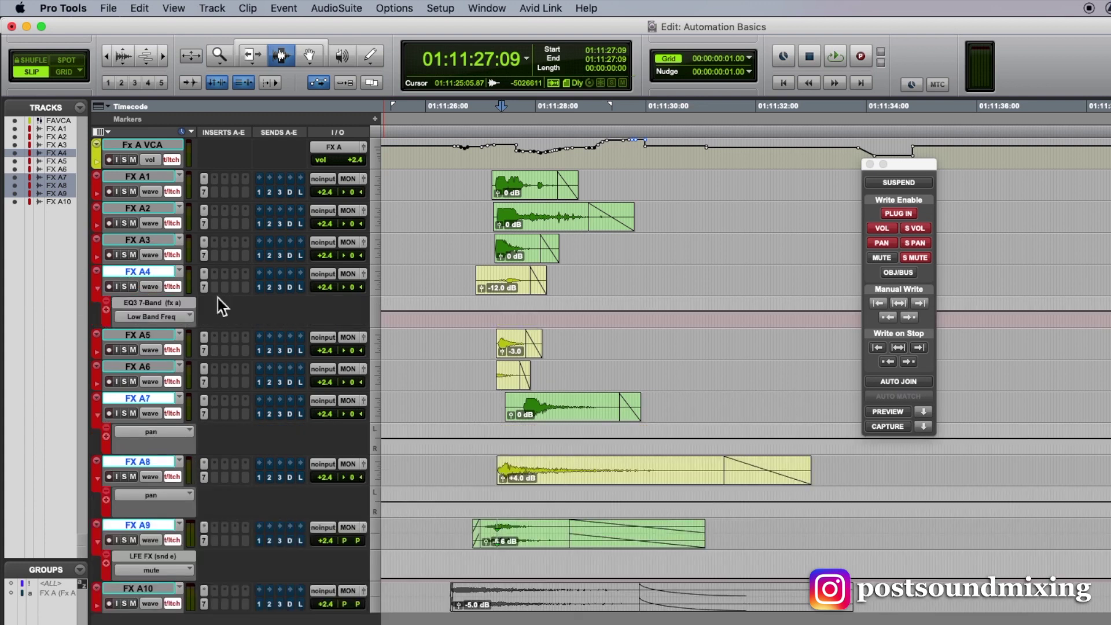
# At 01:11:26:05, prime FX A9's LFE send for latch, pan FX A8 hard right and FX A7 hard left.
pyautogui.click(437, 535)
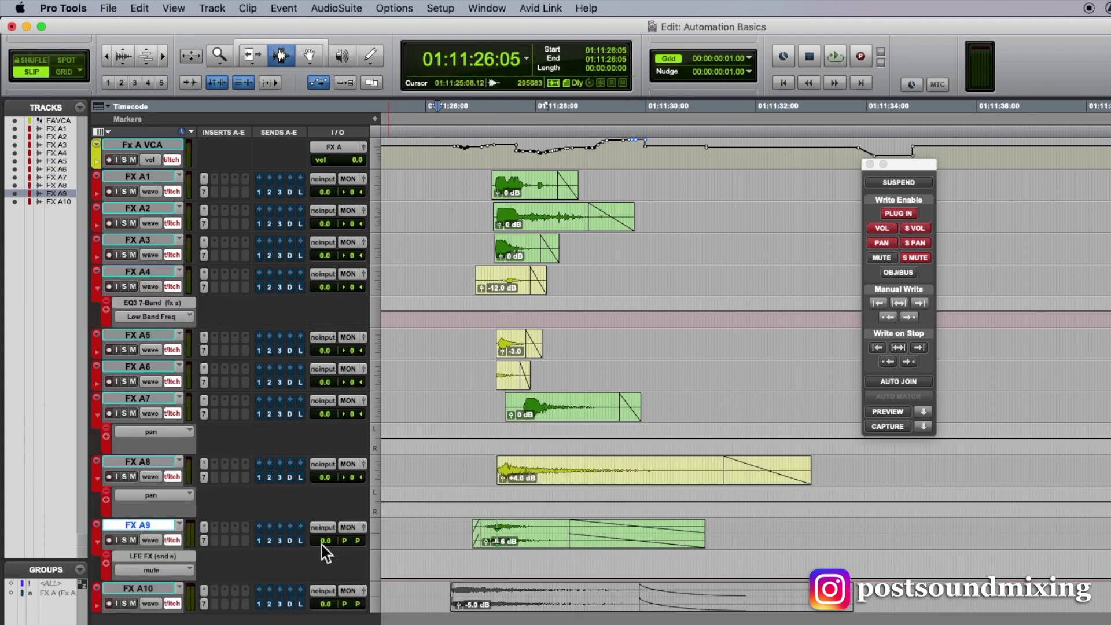
pyautogui.click(303, 543)
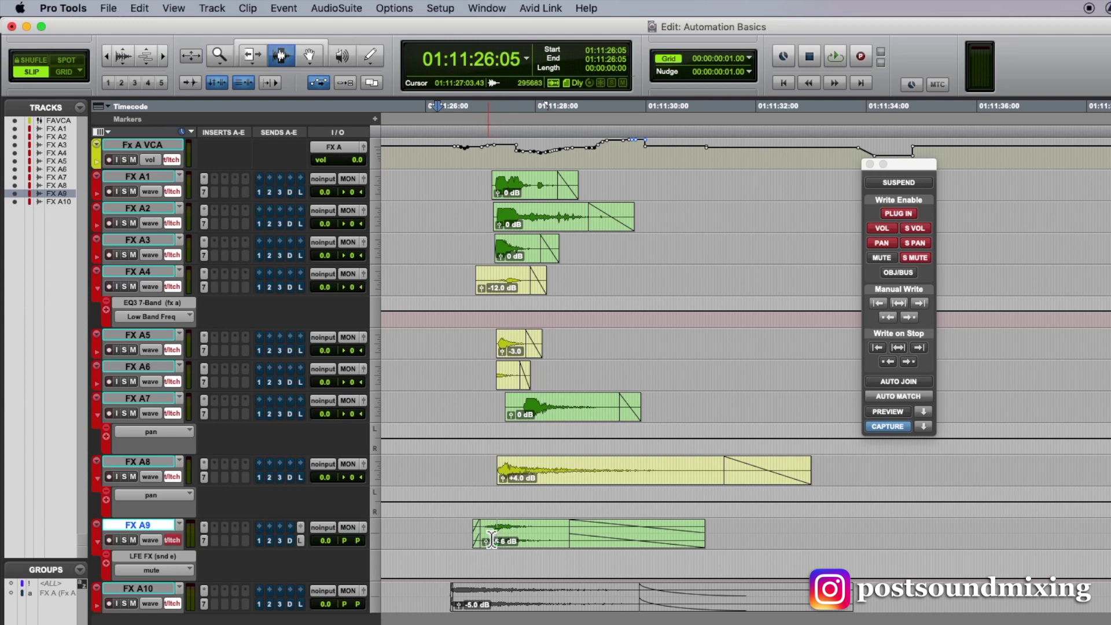
pyautogui.moveTo(352, 479); pyautogui.dragTo(444, 463)
pyautogui.moveTo(357, 415); pyautogui.dragTo(304, 411)
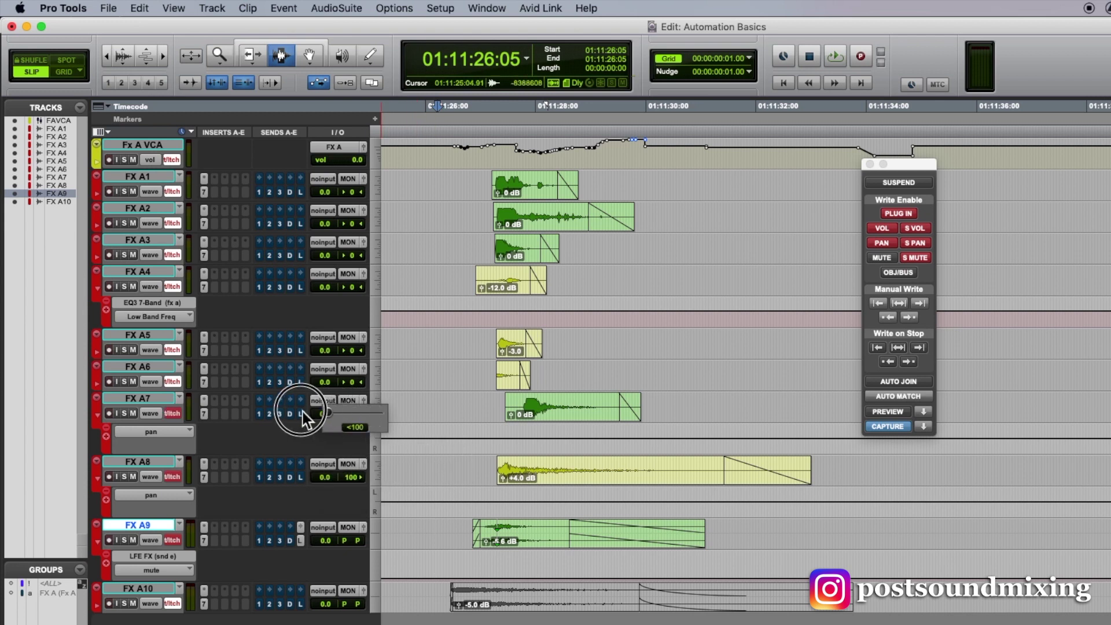
# Apply a low-shelf cut in FX A4's EQ3 7-Band, then close the plug-in.
pyautogui.click(203, 287)
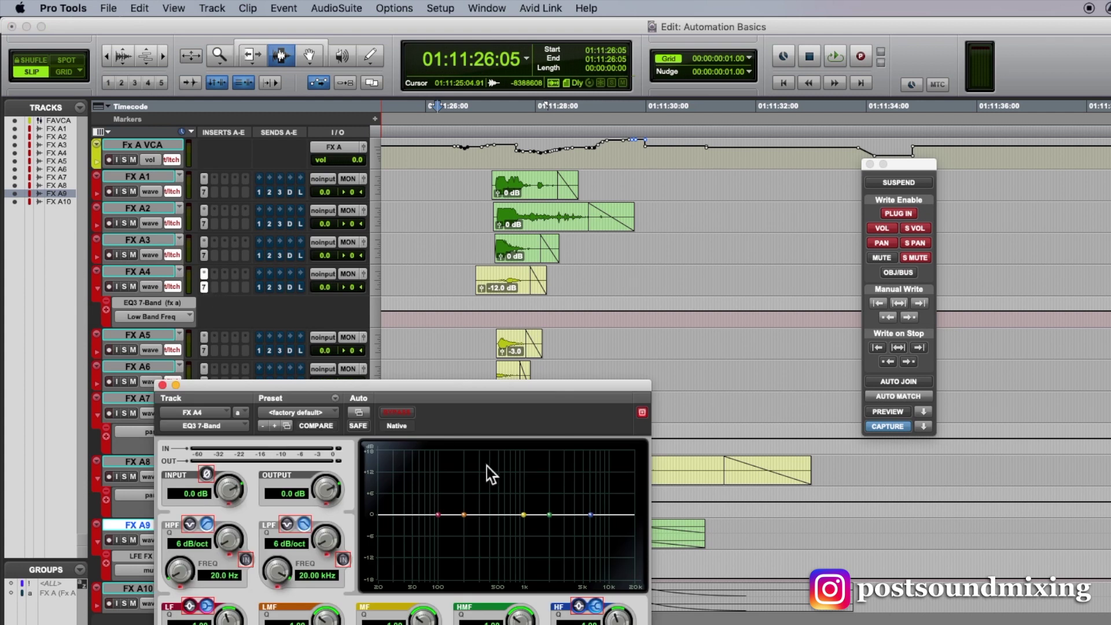
pyautogui.moveTo(438, 515); pyautogui.dragTo(459, 537)
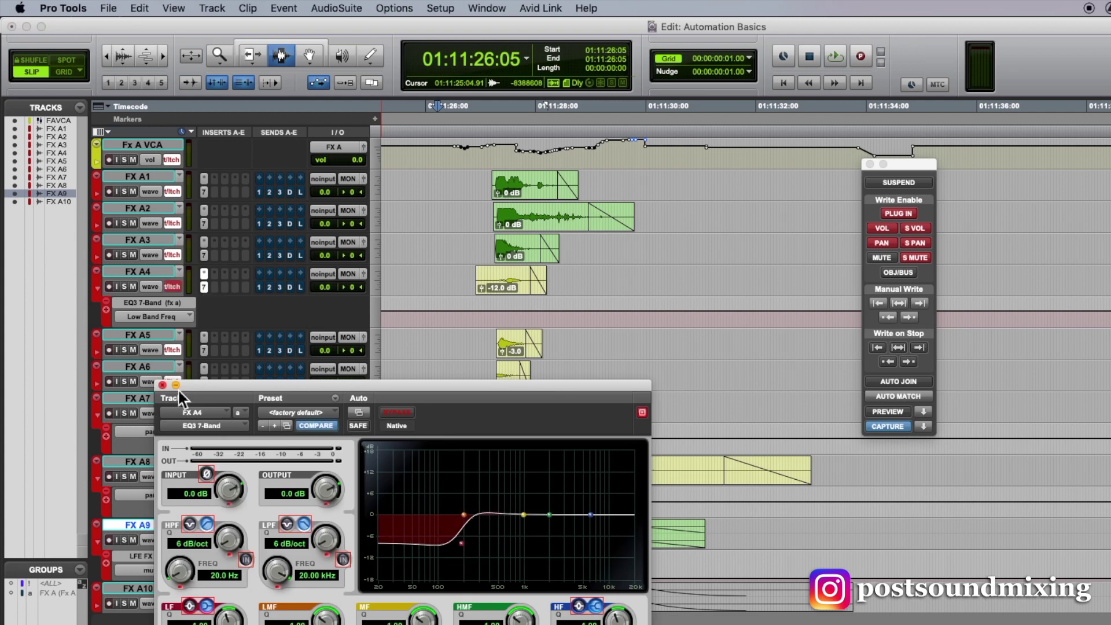
pyautogui.click(163, 386)
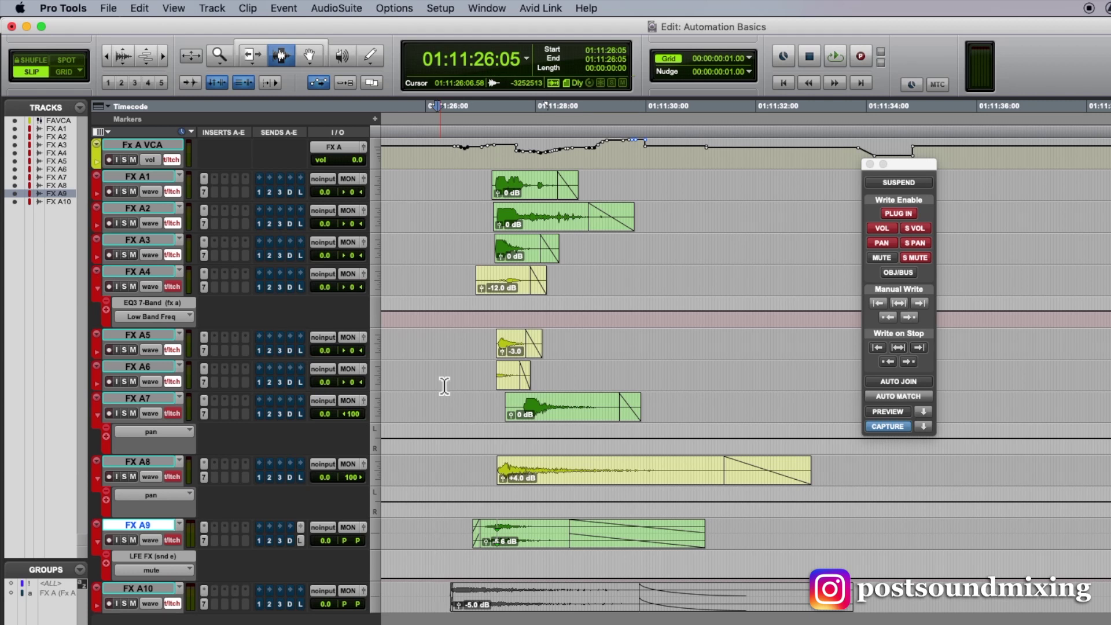
# Play and stop a latch pass from 01:11:26:05 to write the primed moves, then undo it.
pyautogui.press('space')
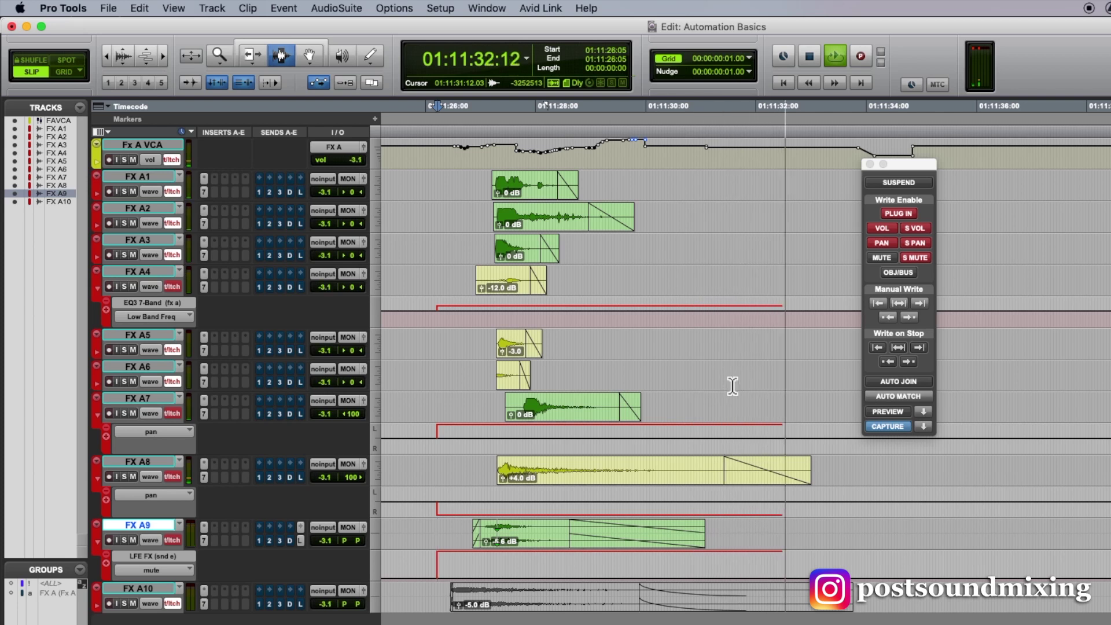
pyautogui.press('space')
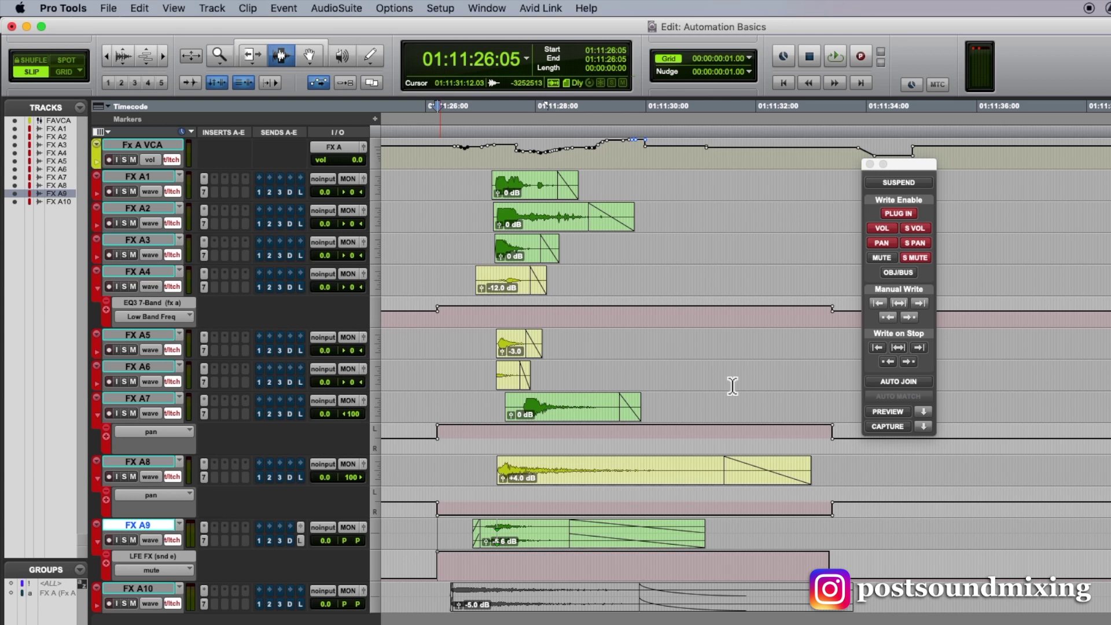
pyautogui.press('super+z')
# Re-prime FX A9's LFE send, pan FX A8 right and FX A7 left, and latch-write a pass ending in a ramp back.
pyautogui.click(304, 545)
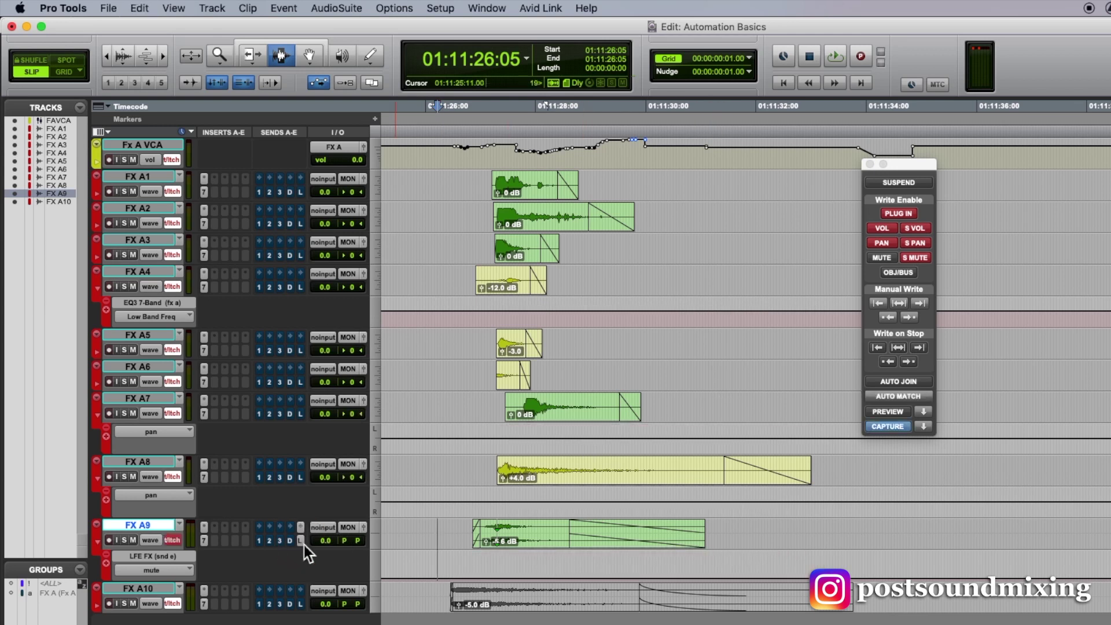
pyautogui.moveTo(353, 477); pyautogui.dragTo(406, 475)
pyautogui.moveTo(357, 416); pyautogui.dragTo(263, 412)
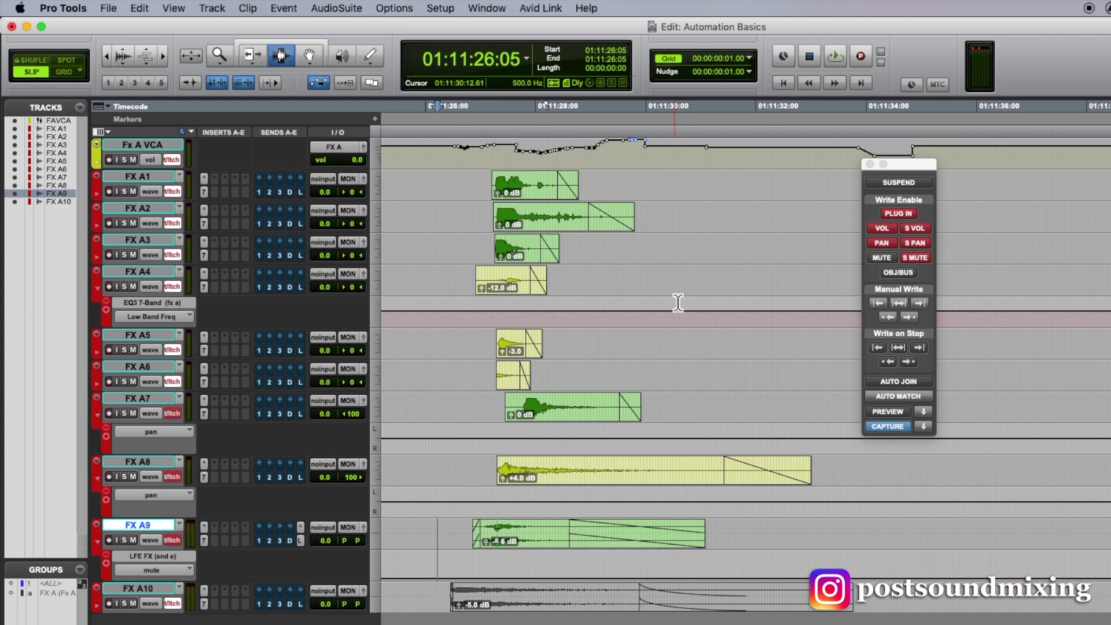
pyautogui.press('space')
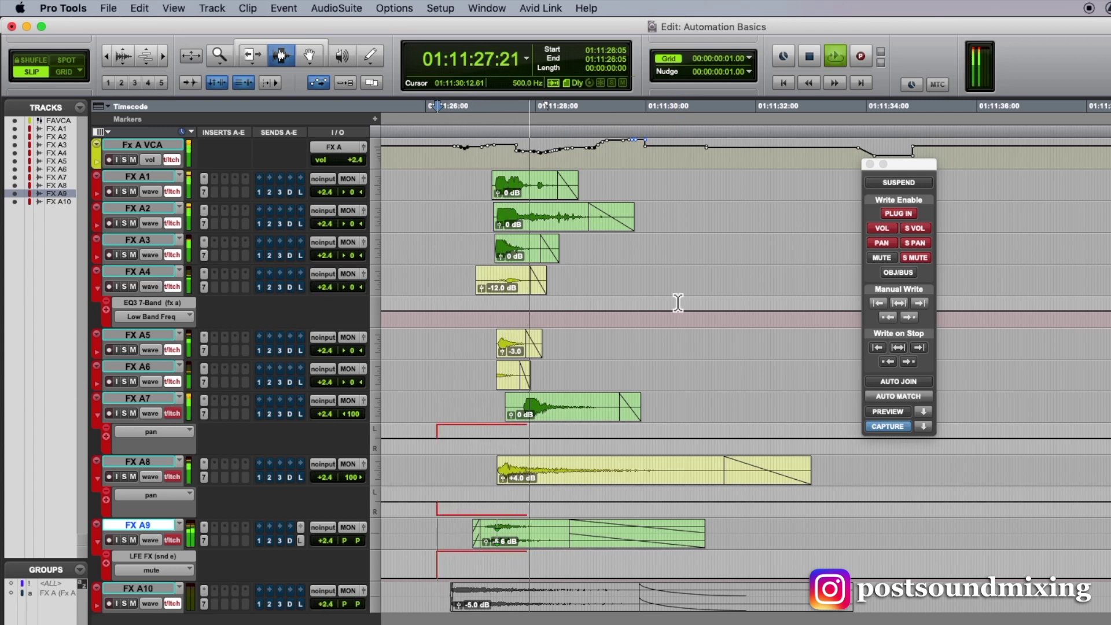
pyautogui.click(906, 397)
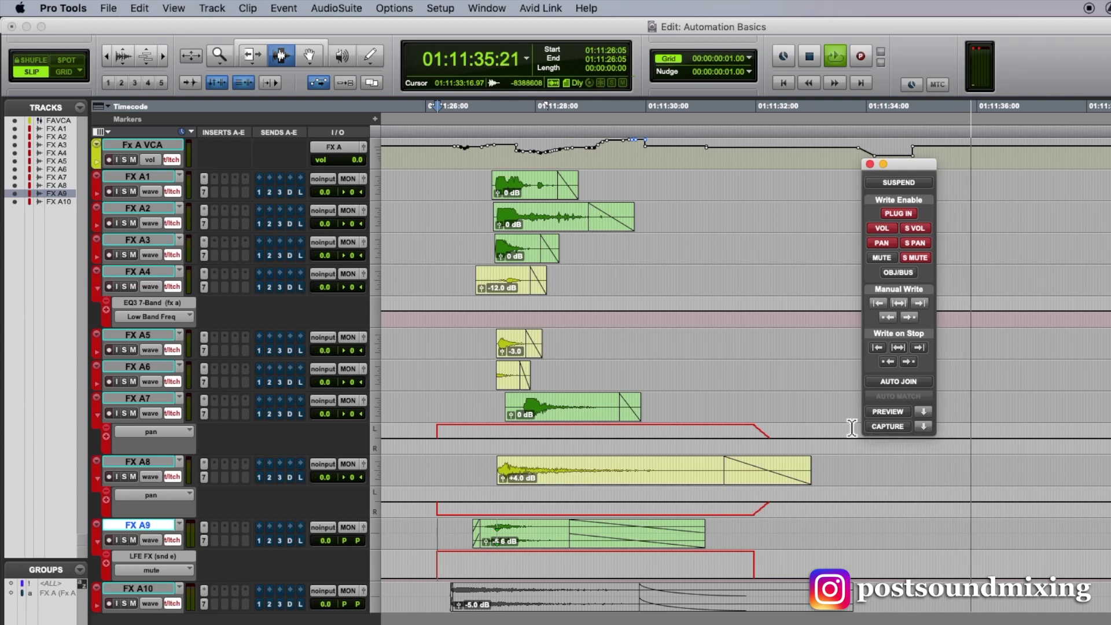
pyautogui.press('space')
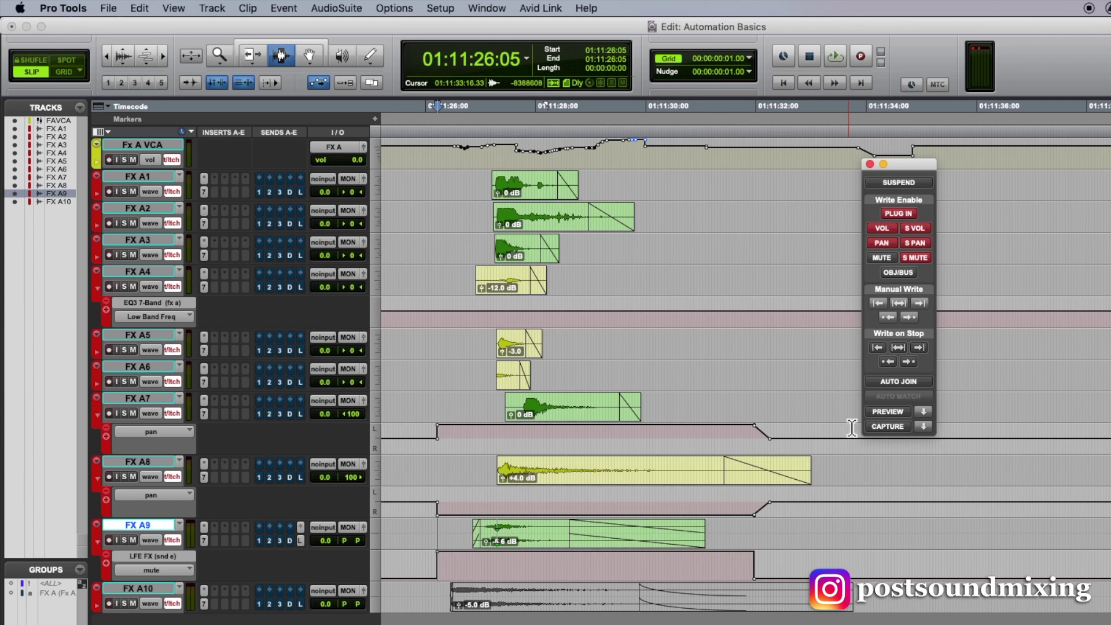
# Select 01:11:31:10–01:11:32:01 in FX A9's mute lane, arm latch, then undo the pass.
pyautogui.click(717, 571)
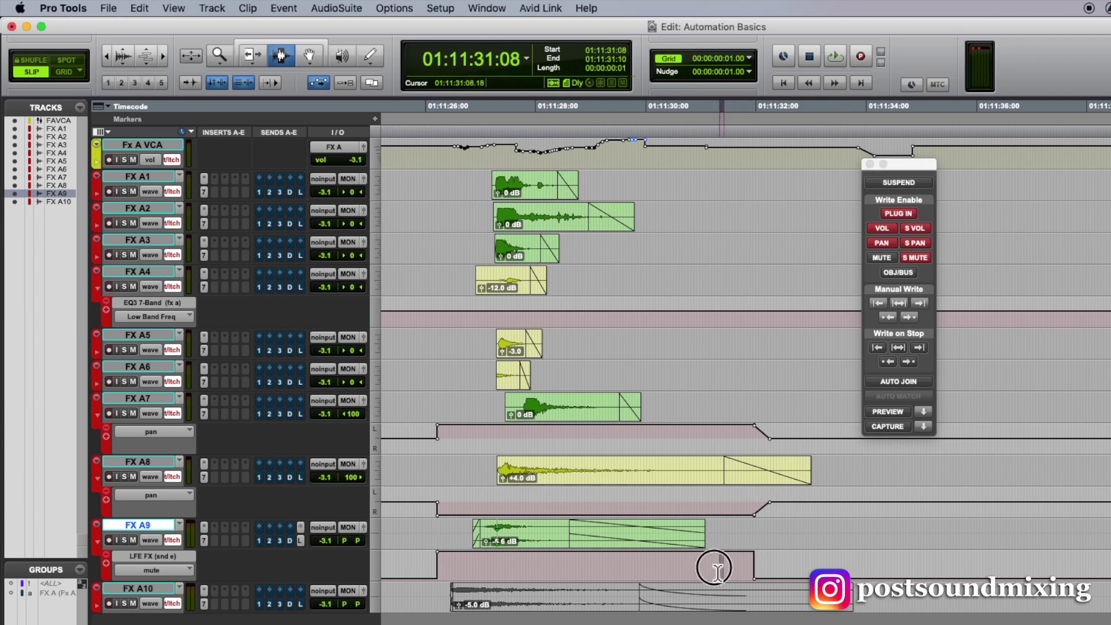
pyautogui.moveTo(723, 567); pyautogui.dragTo(769, 559)
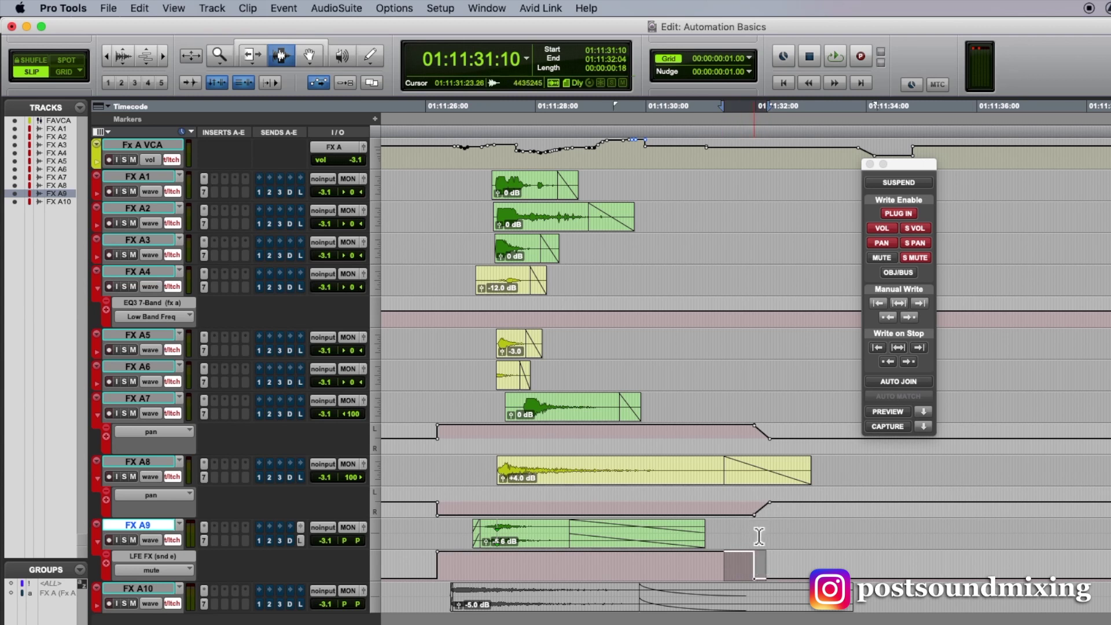
pyautogui.click(303, 543)
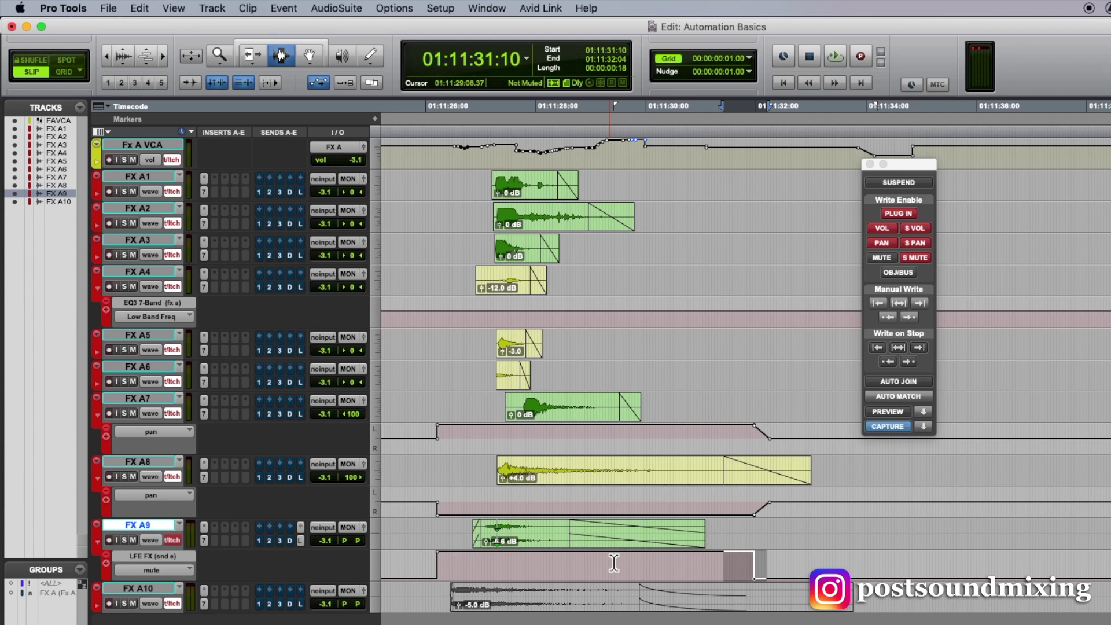
pyautogui.moveTo(726, 560); pyautogui.dragTo(773, 562)
pyautogui.press('super+z')
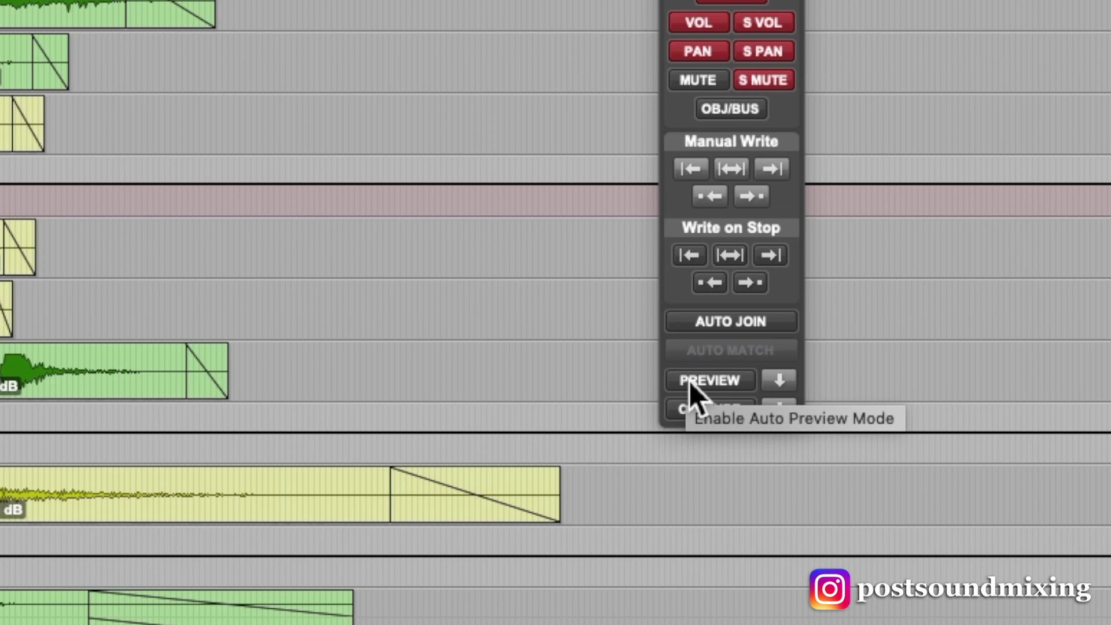
# Enable Auto Preview Mode with PREVIEW in the Automation window.
pyautogui.click(689, 381)
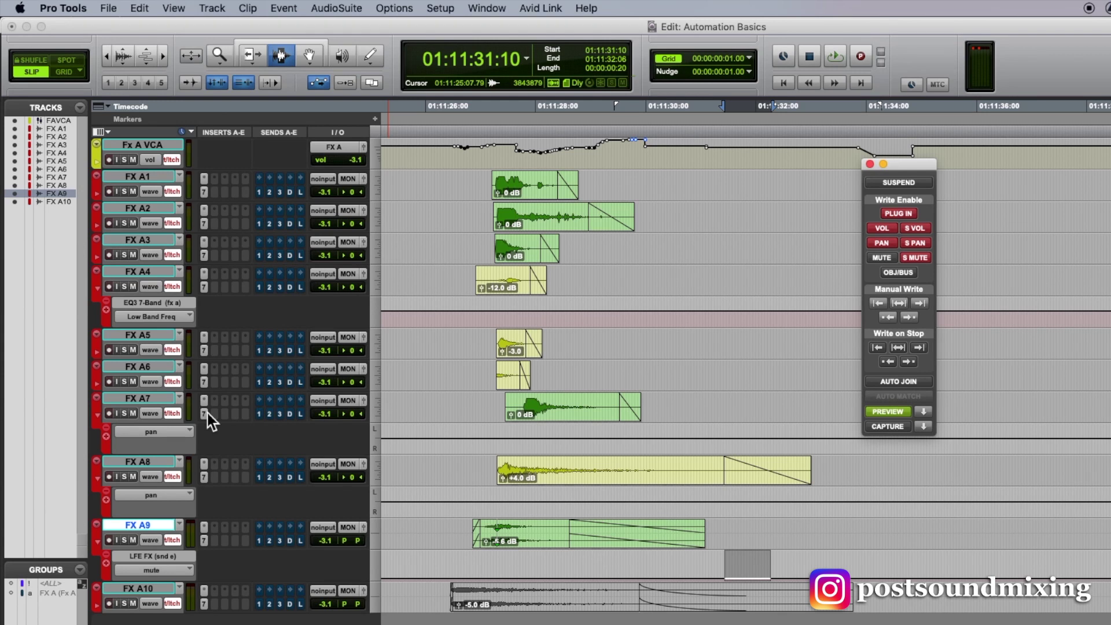
# Open FX A4's EQ3 7-Band and loop-play the 01:11:26:10–01:11:29:22 selection.
pyautogui.click(204, 287)
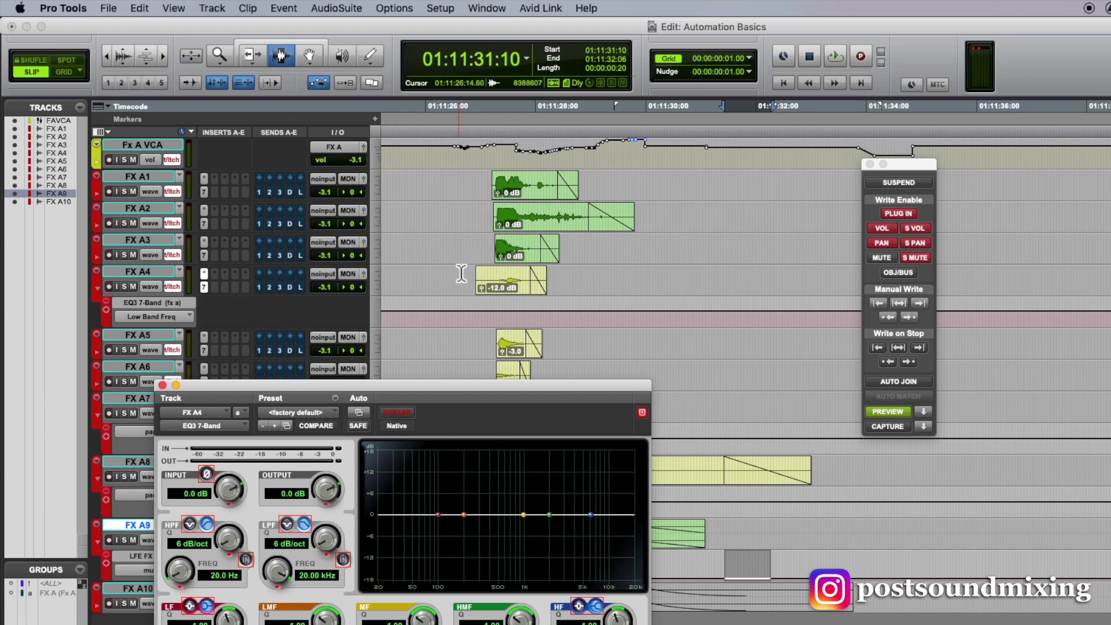
pyautogui.moveTo(450, 275); pyautogui.dragTo(703, 269)
pyautogui.press('space')
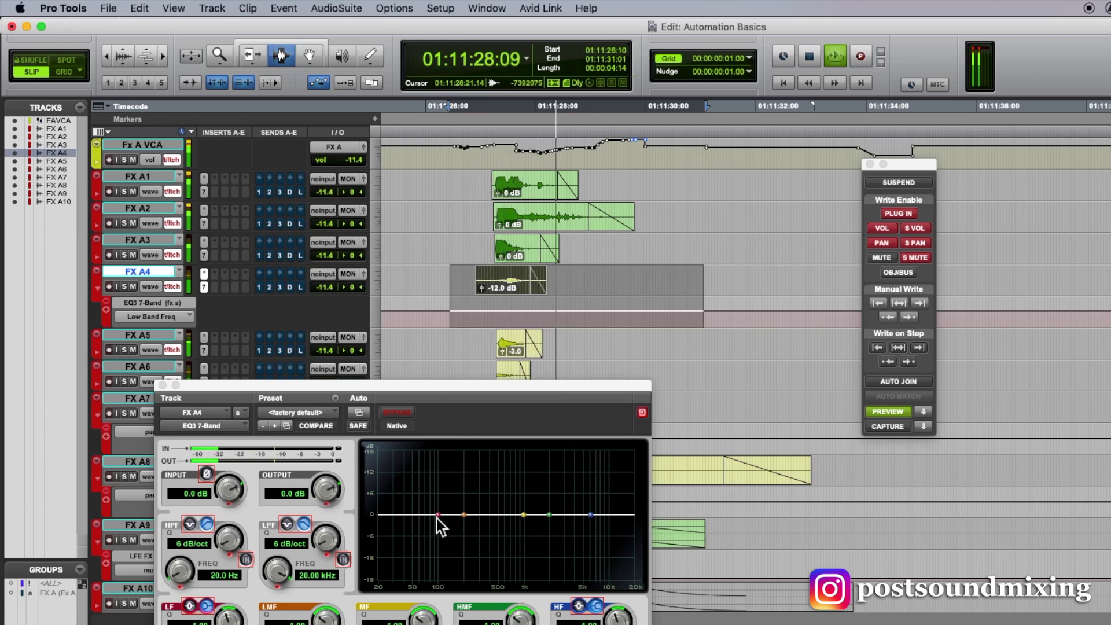
# Audition a low-band EQ cut, then preview pans of <78 on FX A7 and 84 on FX A8.
pyautogui.moveTo(438, 515); pyautogui.dragTo(449, 545)
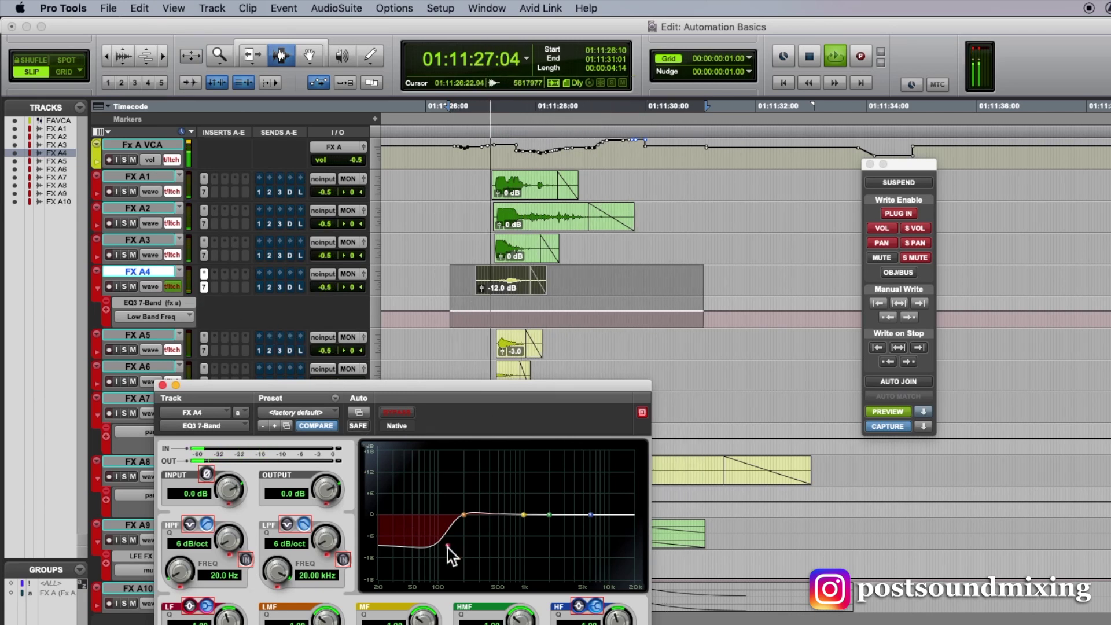
pyautogui.moveTo(447, 546); pyautogui.dragTo(448, 540)
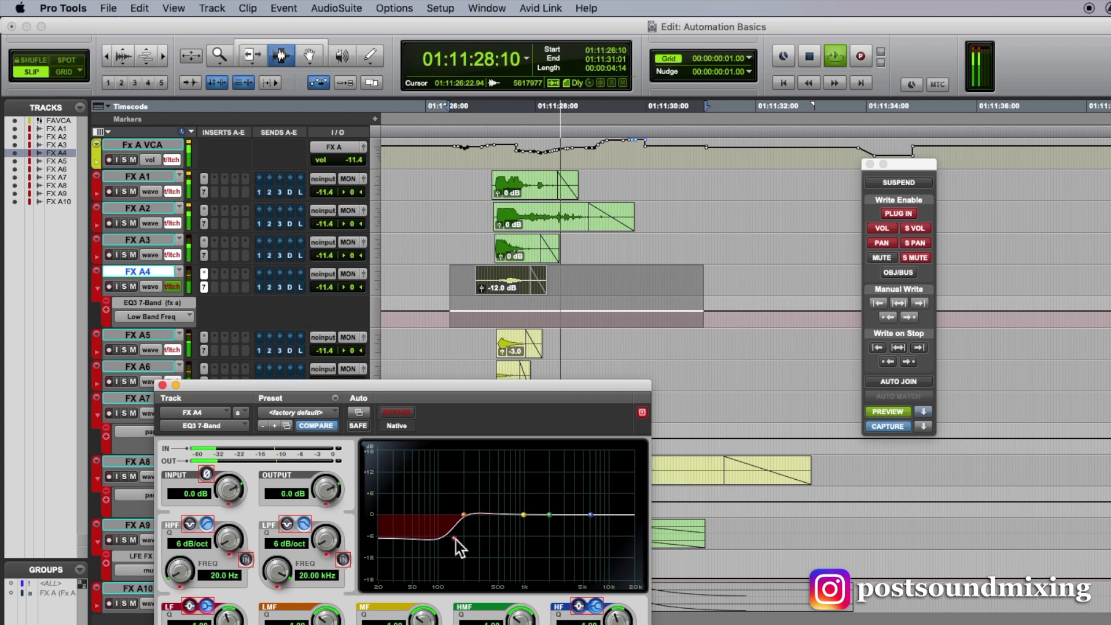
pyautogui.moveTo(456, 540); pyautogui.dragTo(453, 485)
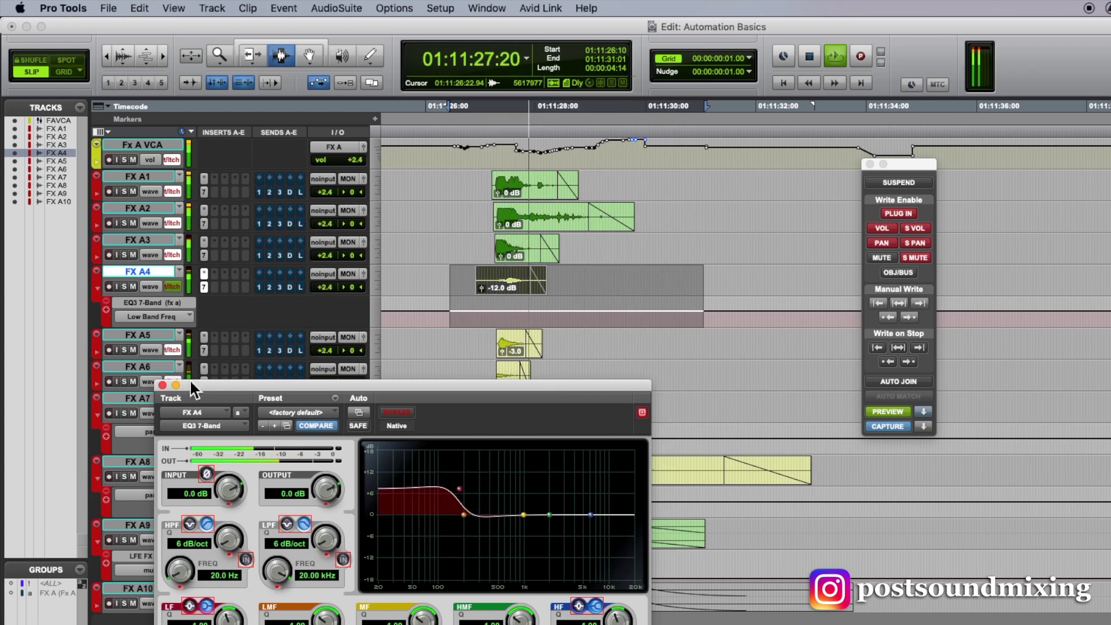
pyautogui.click(163, 385)
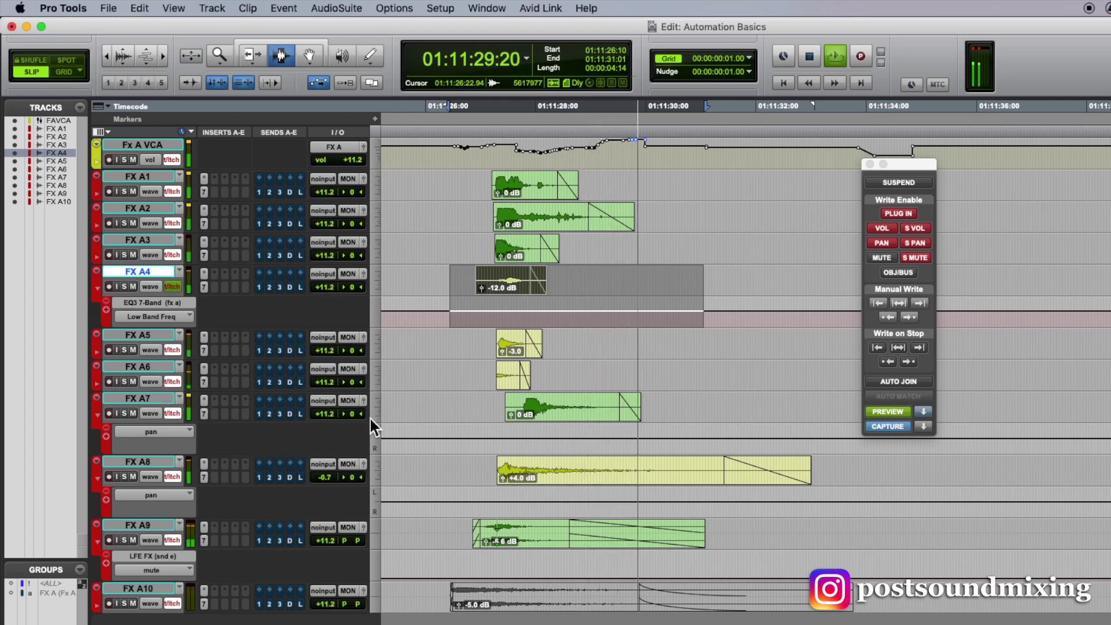
pyautogui.moveTo(347, 415); pyautogui.dragTo(331, 411)
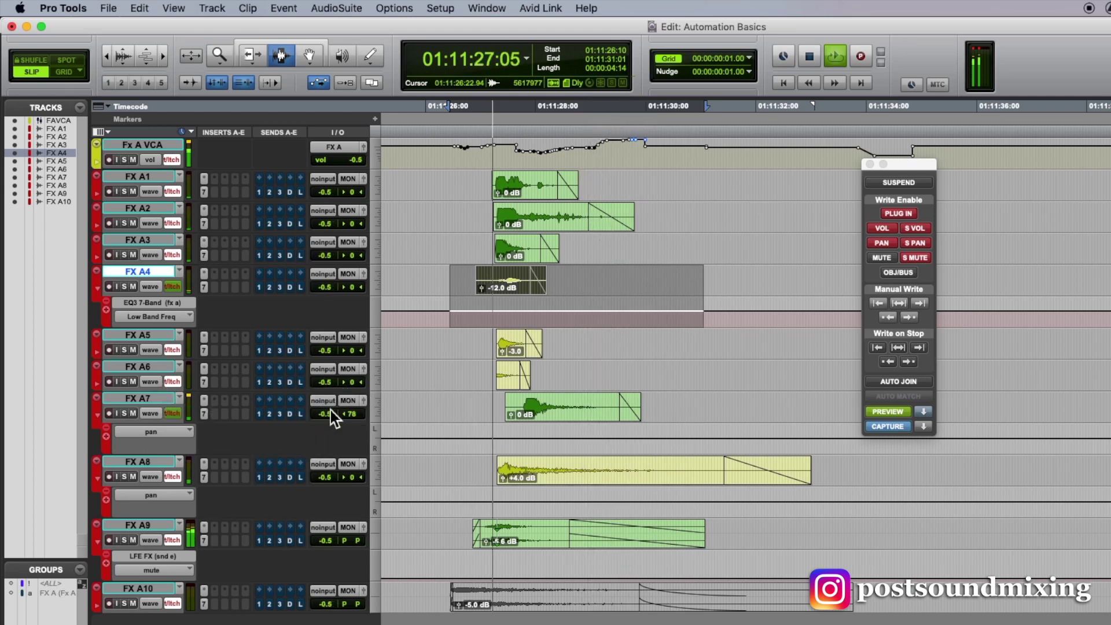
pyautogui.moveTo(354, 478); pyautogui.dragTo(377, 478)
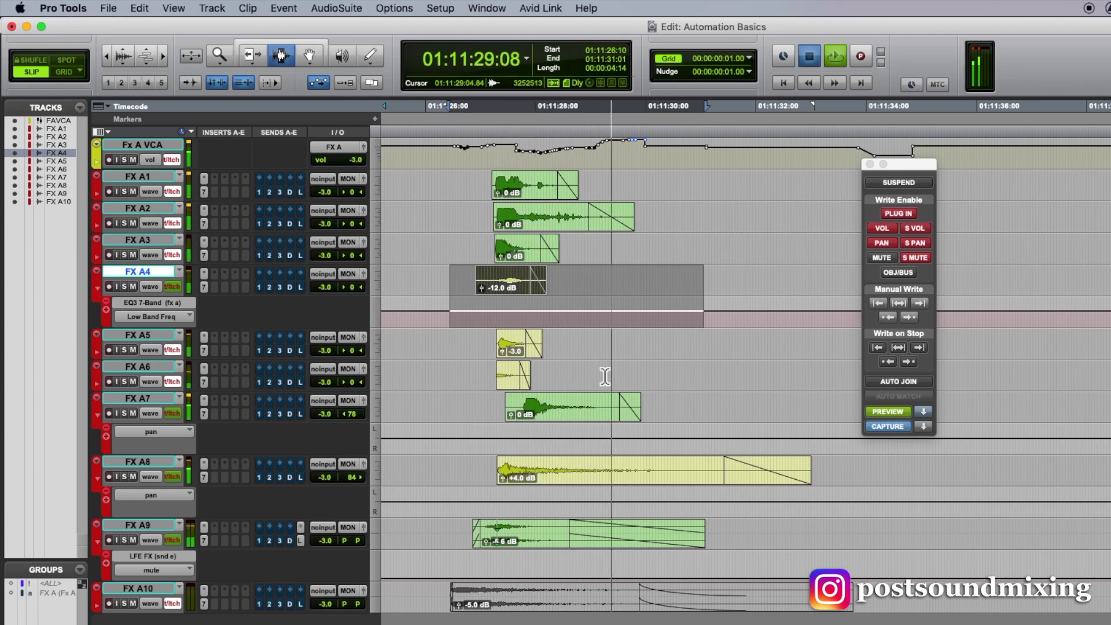
# Punch the previewed values into automation from 01:11:25:11 during playback, AUTO MATCH before stopping.
pyautogui.press('space')
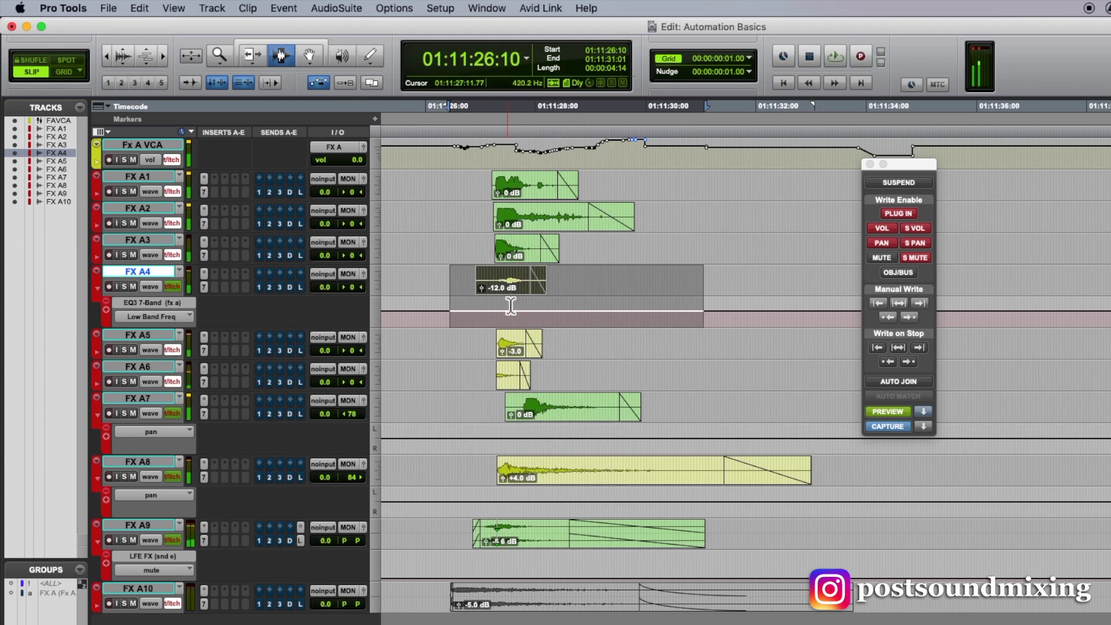
pyautogui.click(402, 286)
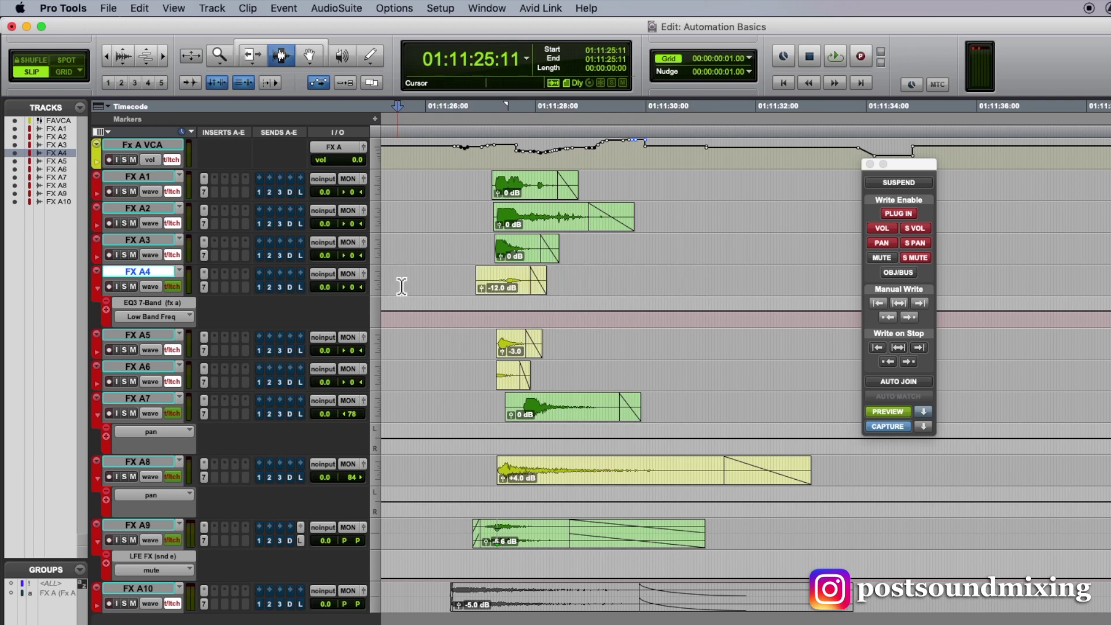
pyautogui.click(928, 411)
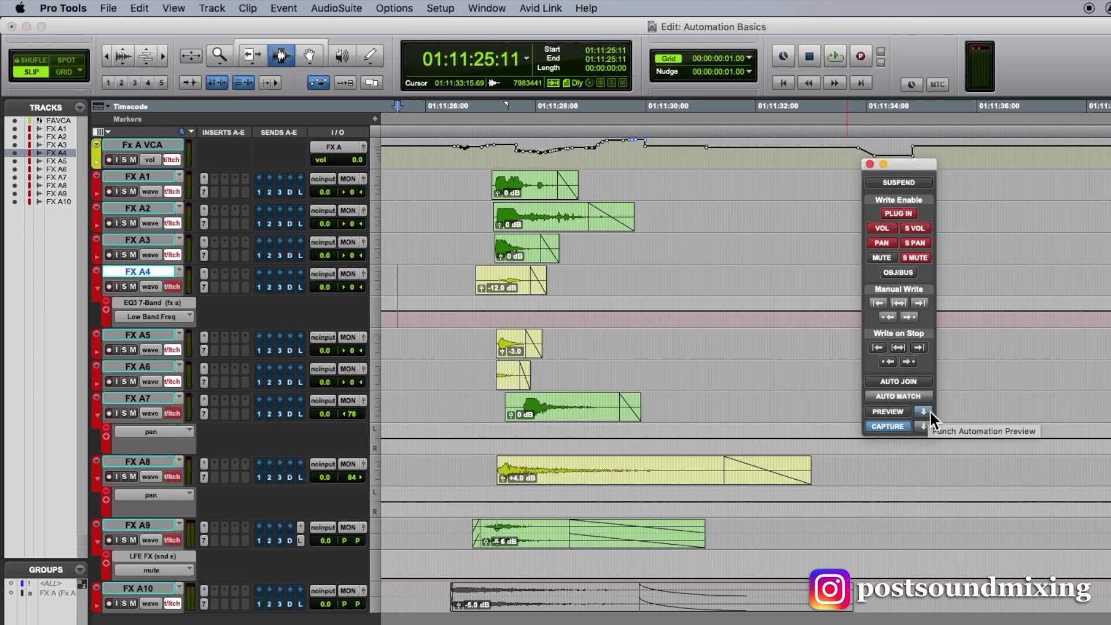
pyautogui.press('space')
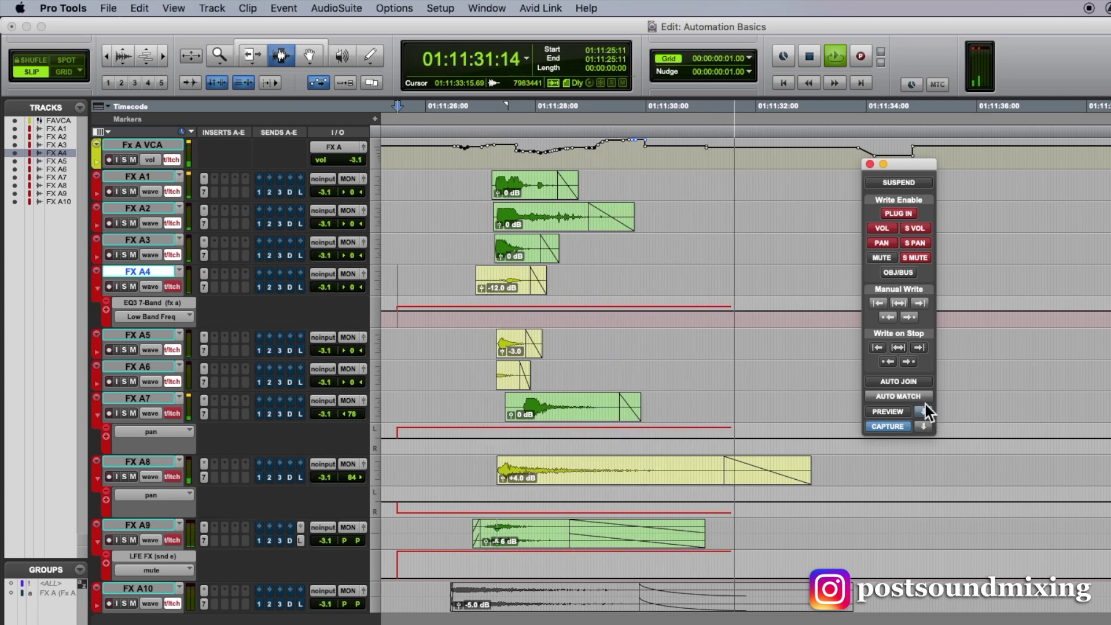
pyautogui.click(922, 398)
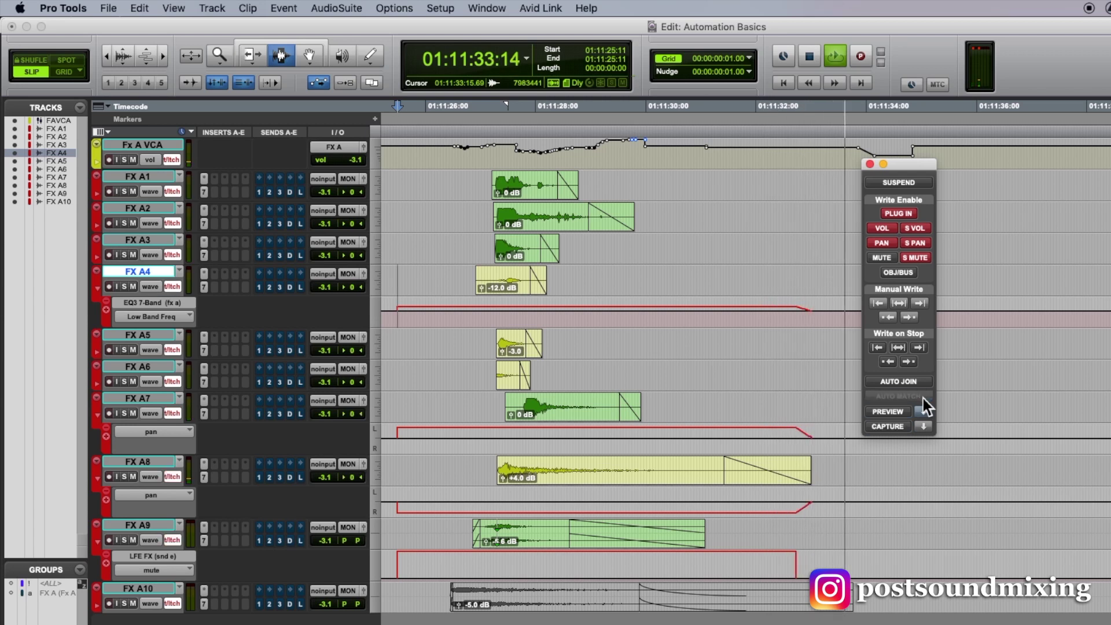
pyautogui.press('space')
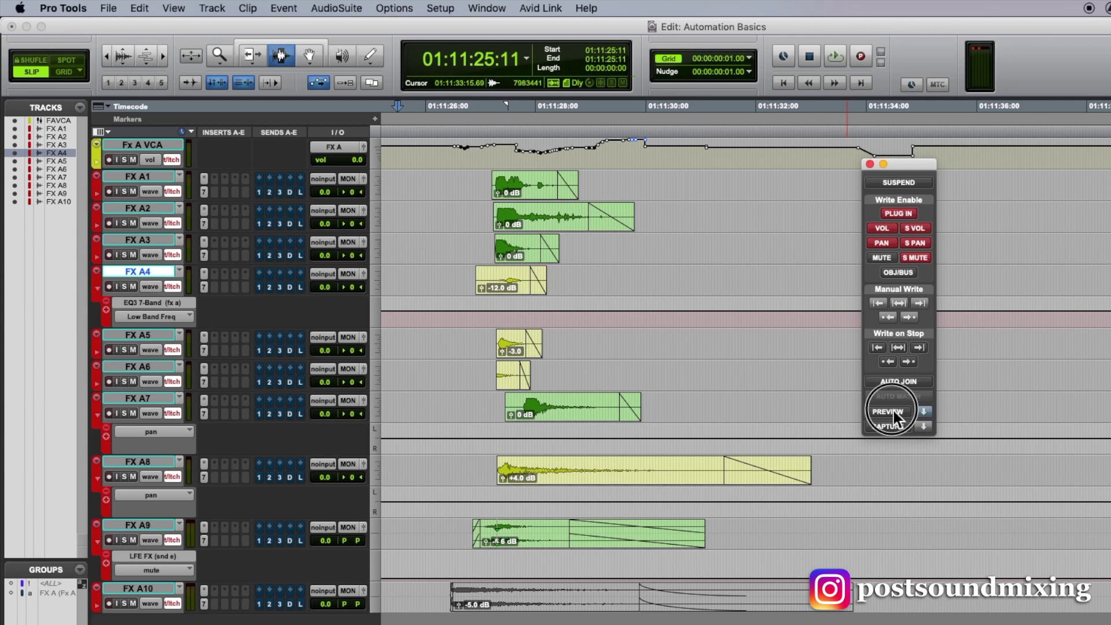
# Mute FX A9's LFE send, pan FX A8 to 100 right, and low-shelf cut FX A4's EQ3.
pyautogui.click(300, 541)
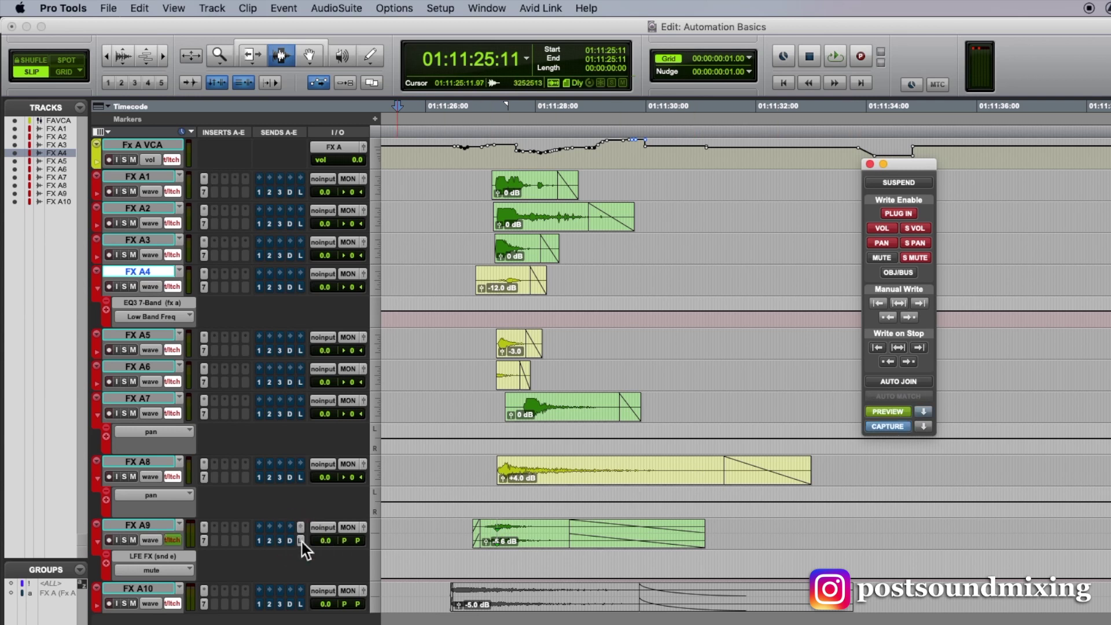
pyautogui.moveTo(352, 479); pyautogui.dragTo(329, 419)
pyautogui.click(206, 286)
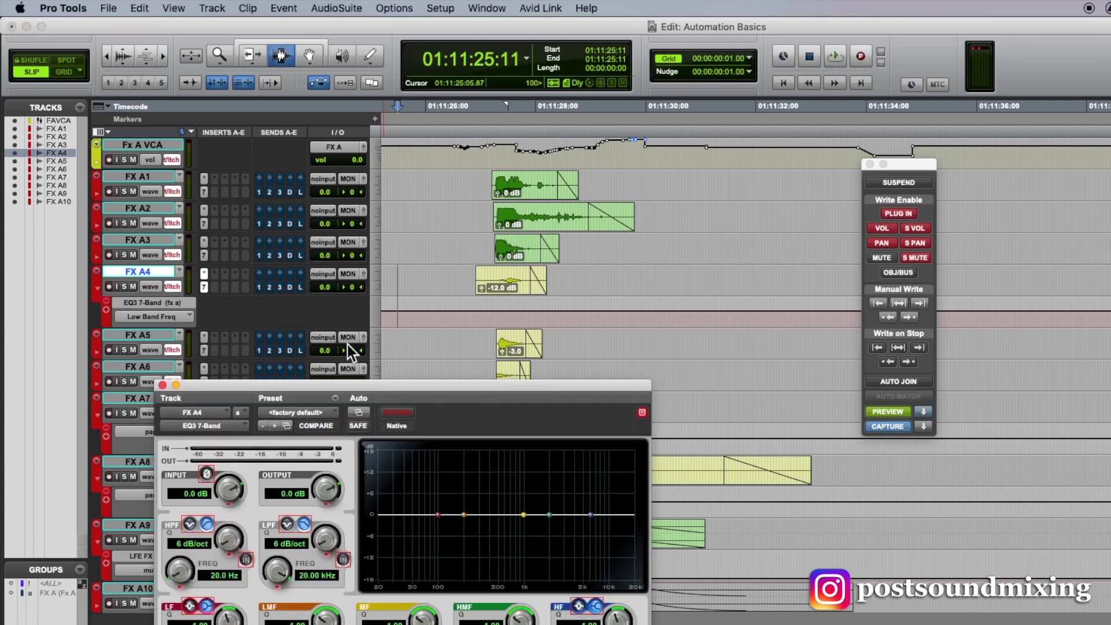
pyautogui.moveTo(438, 516); pyautogui.dragTo(446, 542)
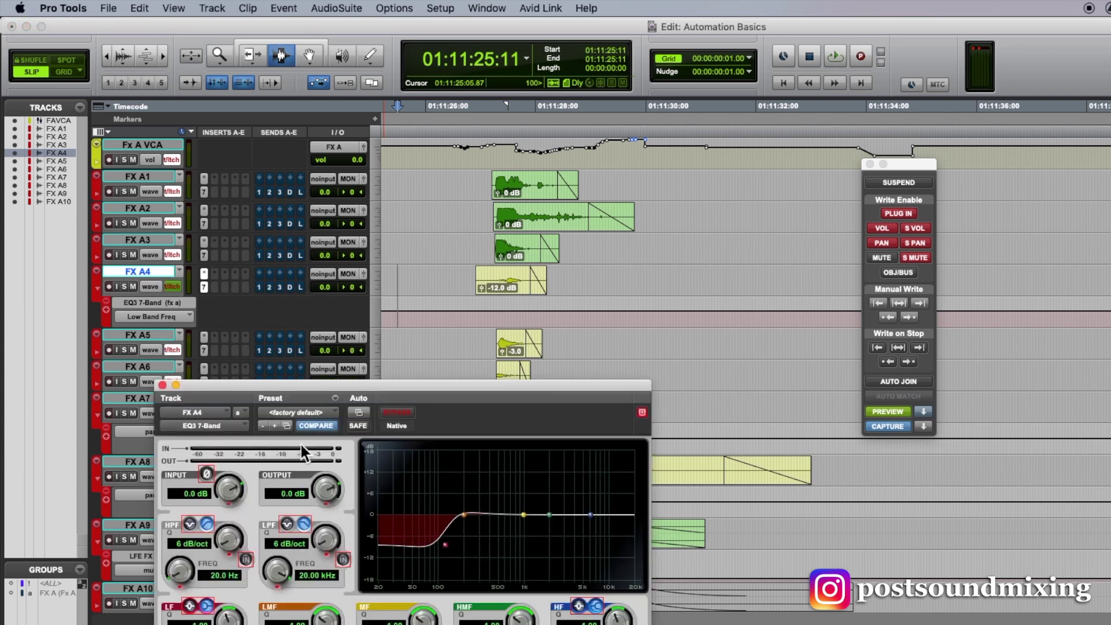
pyautogui.click(163, 386)
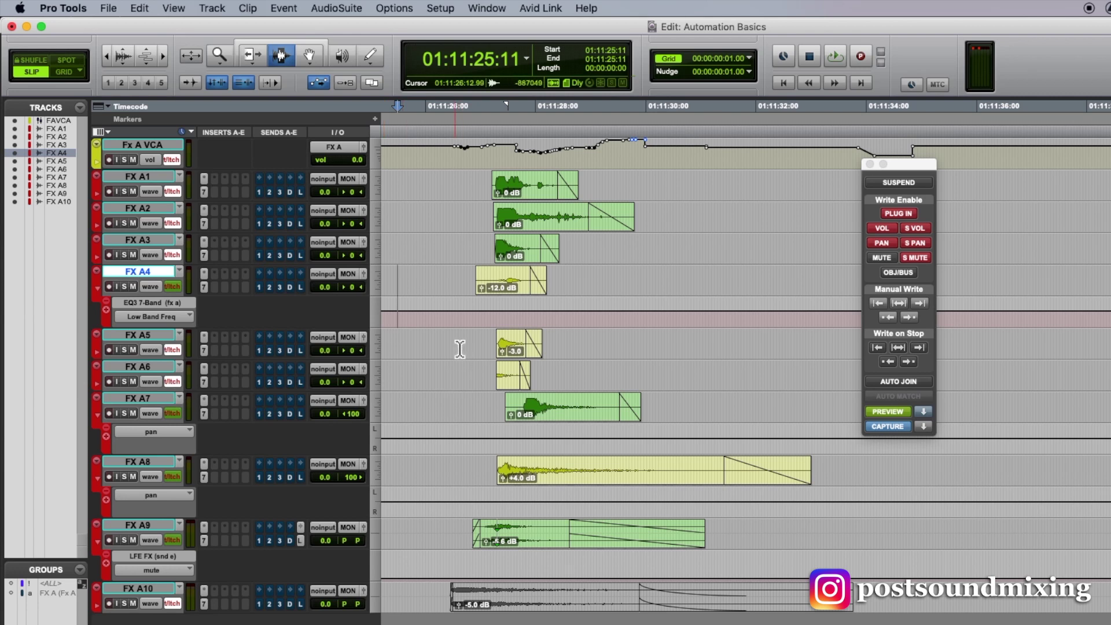
pyautogui.moveTo(412, 279); pyautogui.dragTo(824, 279)
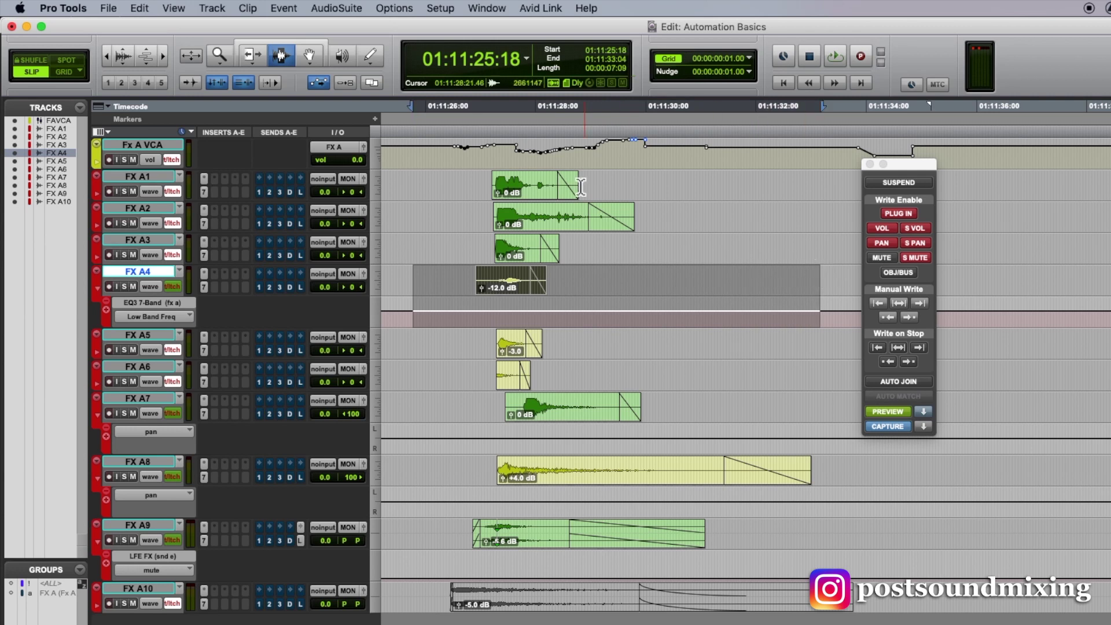
# Write previewed values across 01:11:25:22–01:11:33:10 via Write Automation to Selection, then undo it.
pyautogui.moveTo(422, 179); pyautogui.dragTo(834, 184)
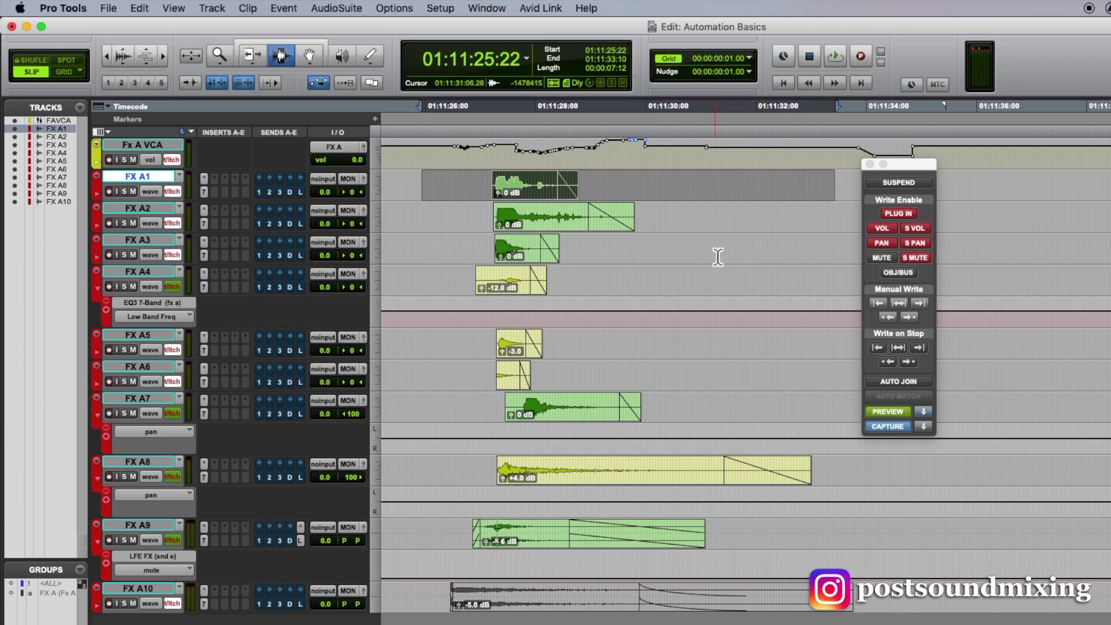
pyautogui.click(897, 304)
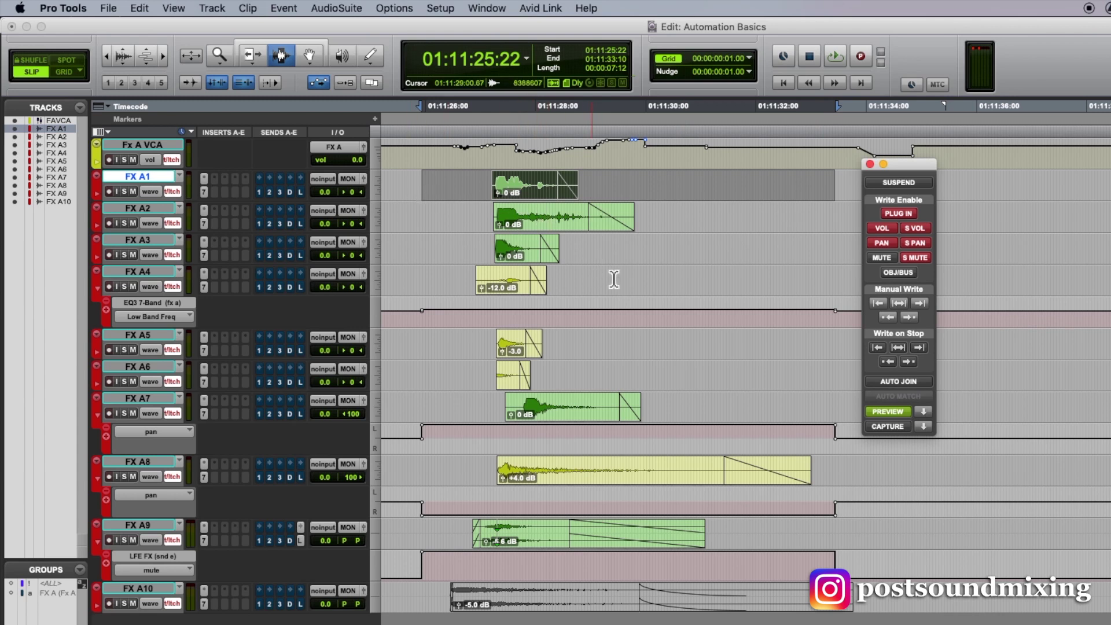
pyautogui.press('super+z')
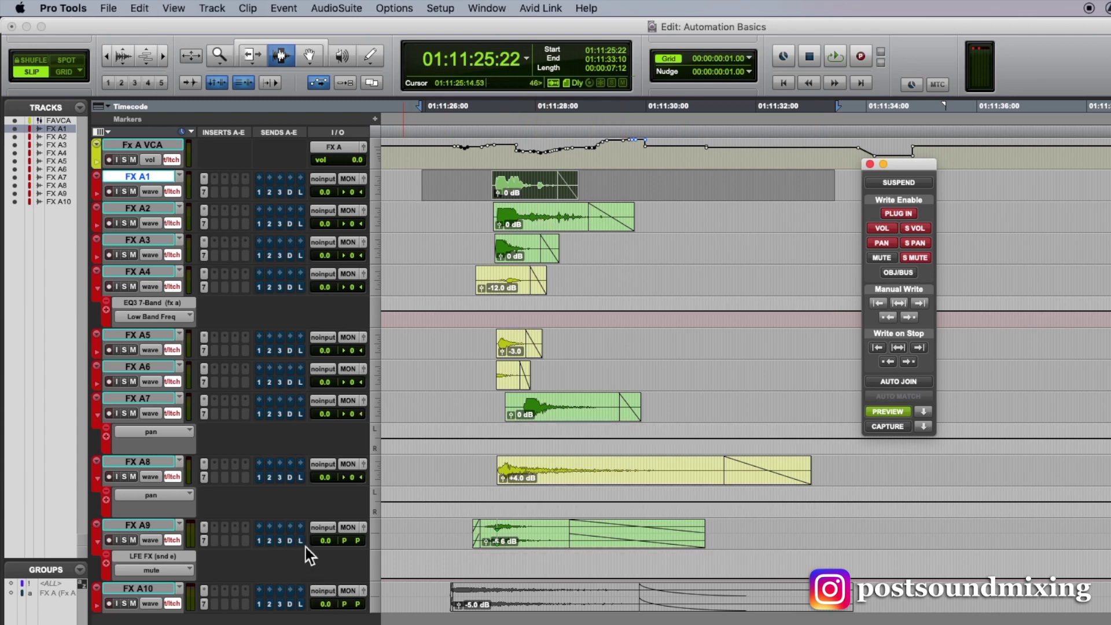
# Preview FX A7 hard left and FX A8 hard right, write them across whole lanes, then undo.
pyautogui.moveTo(355, 479); pyautogui.dragTo(409, 472)
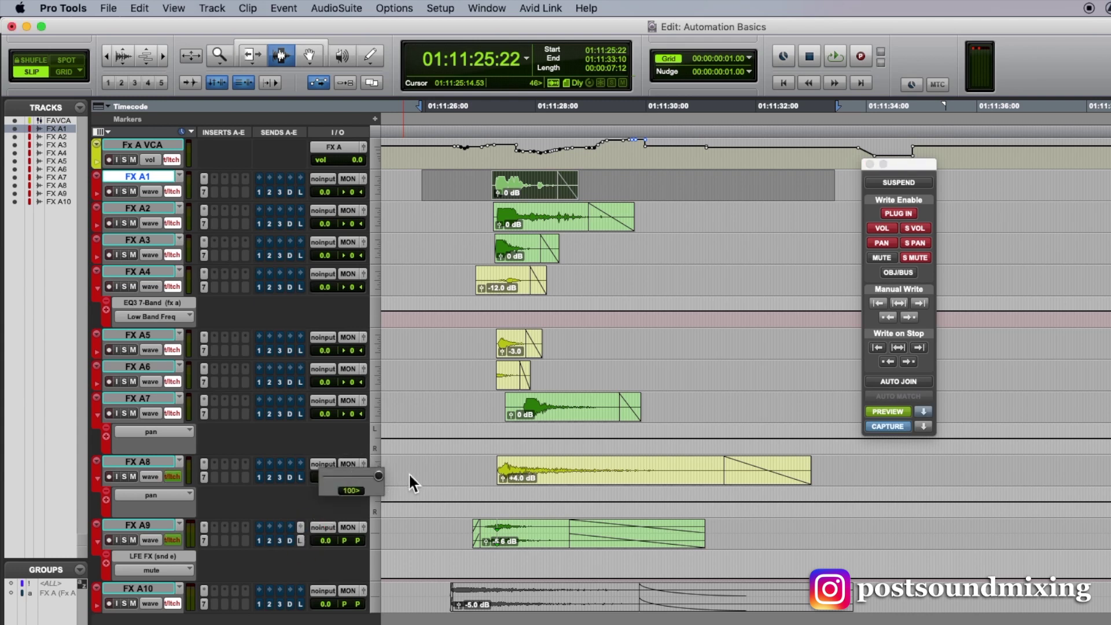
pyautogui.moveTo(355, 415); pyautogui.dragTo(308, 415)
pyautogui.click(575, 354)
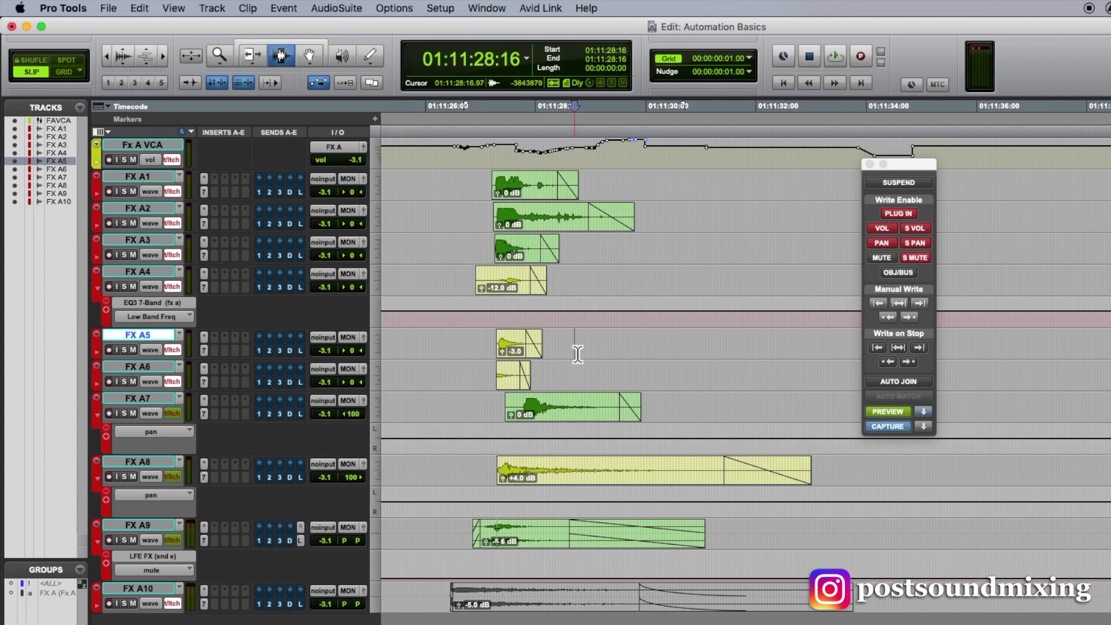
pyautogui.click(899, 303)
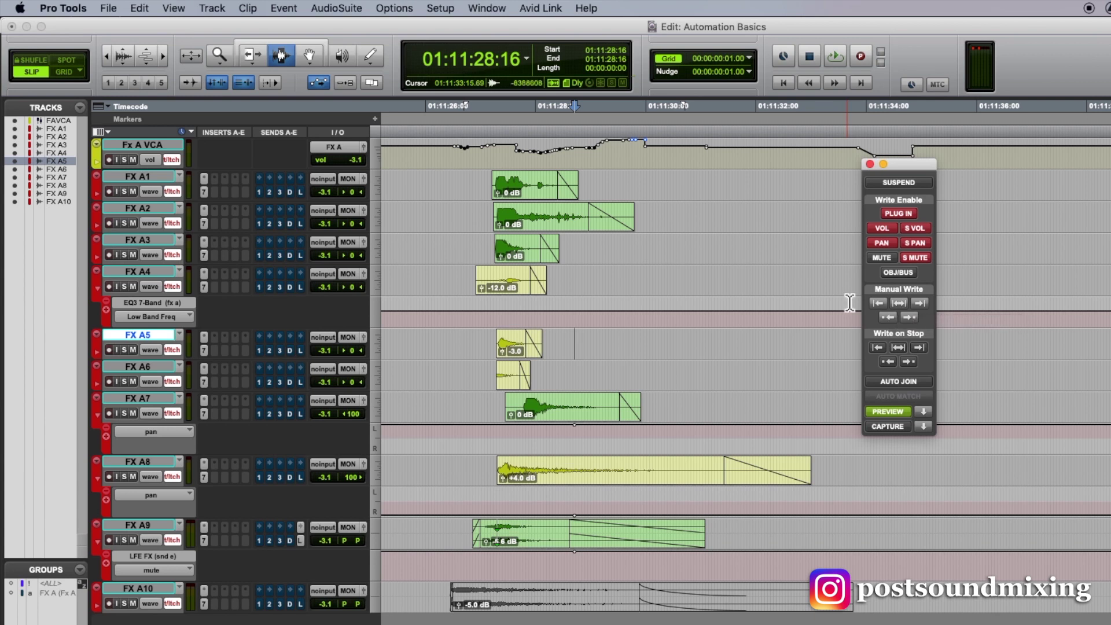
pyautogui.press('super+z')
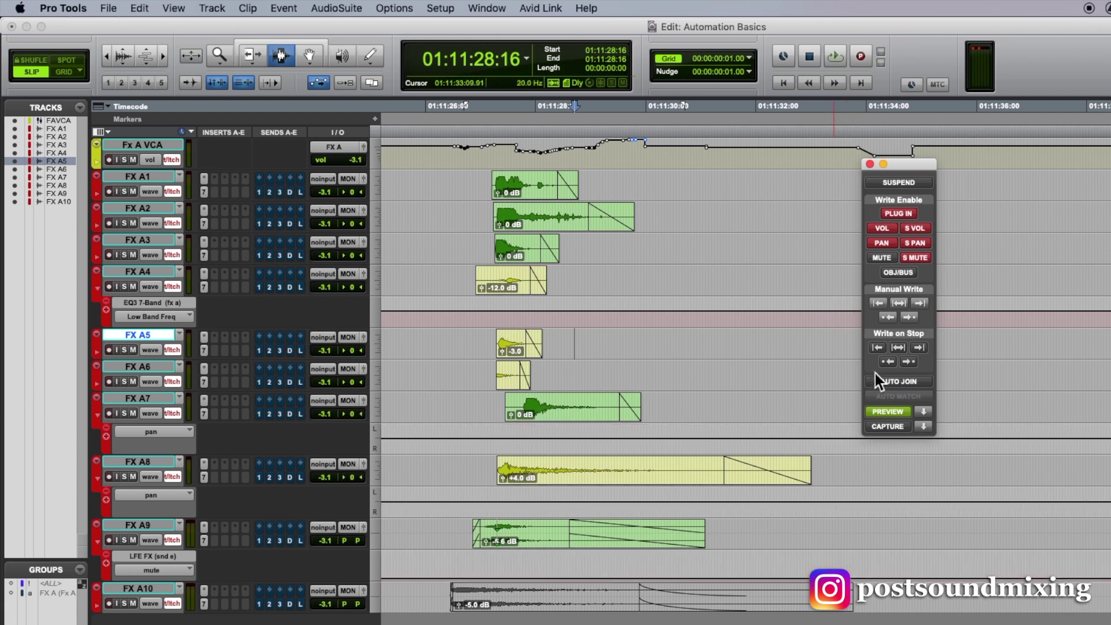
# Turn off preview, mute FX A9's LFE send and pan FX A8 hard right.
pyautogui.click(884, 411)
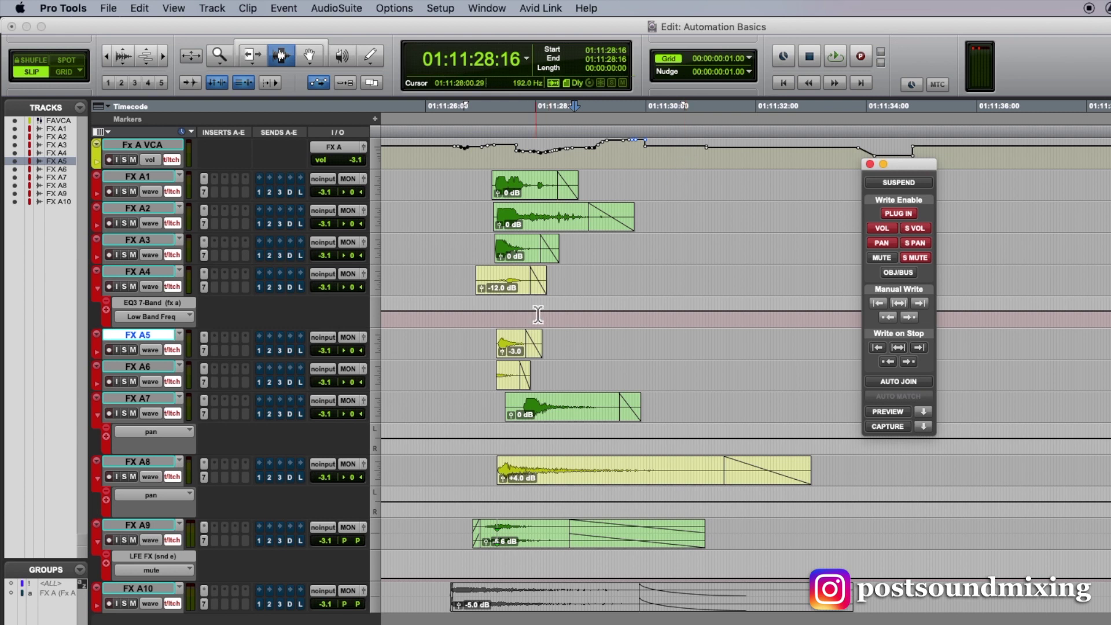
pyautogui.click(302, 542)
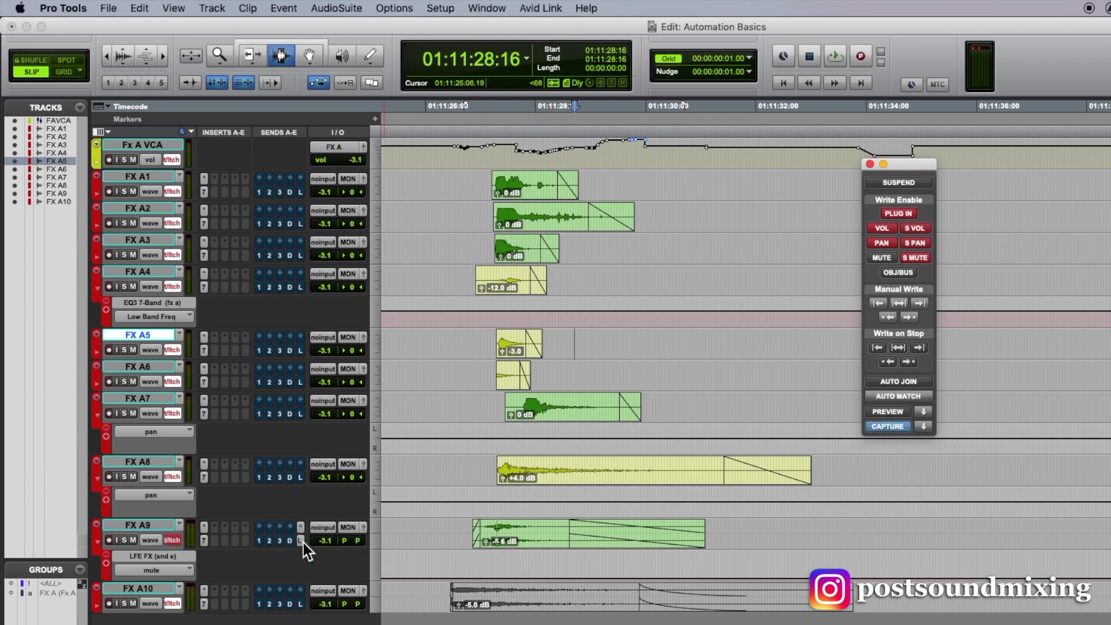
pyautogui.moveTo(349, 478); pyautogui.dragTo(297, 407)
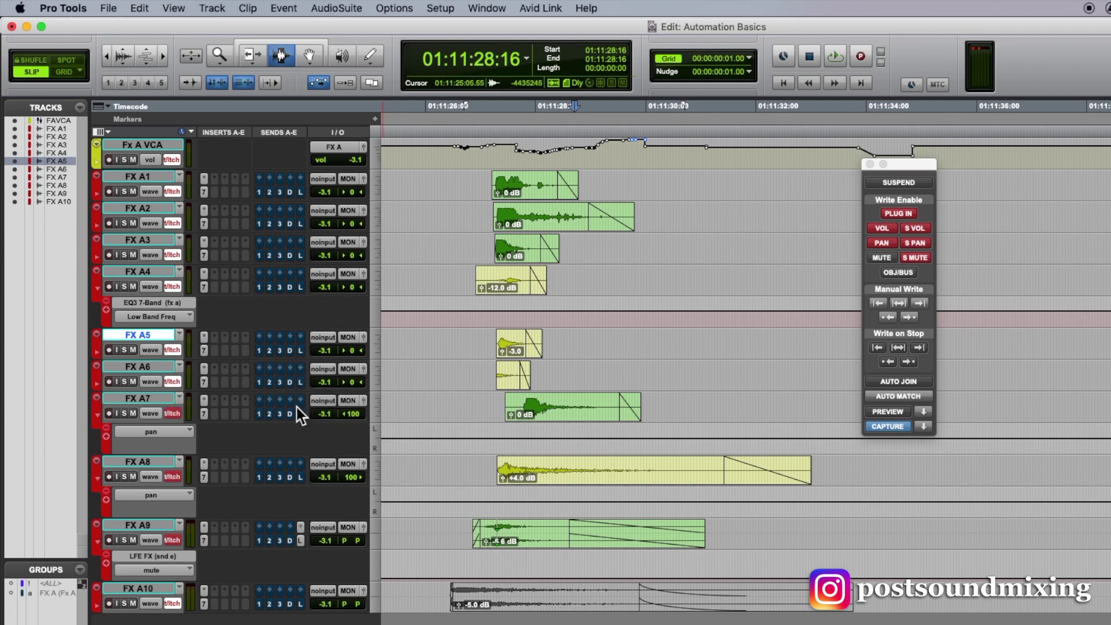
# Write the primed LFE mute and FX A8 right pan over 01:11:26:04–01:11:32:04.
pyautogui.click(443, 406)
pyautogui.moveTo(436, 405); pyautogui.dragTo(827, 402)
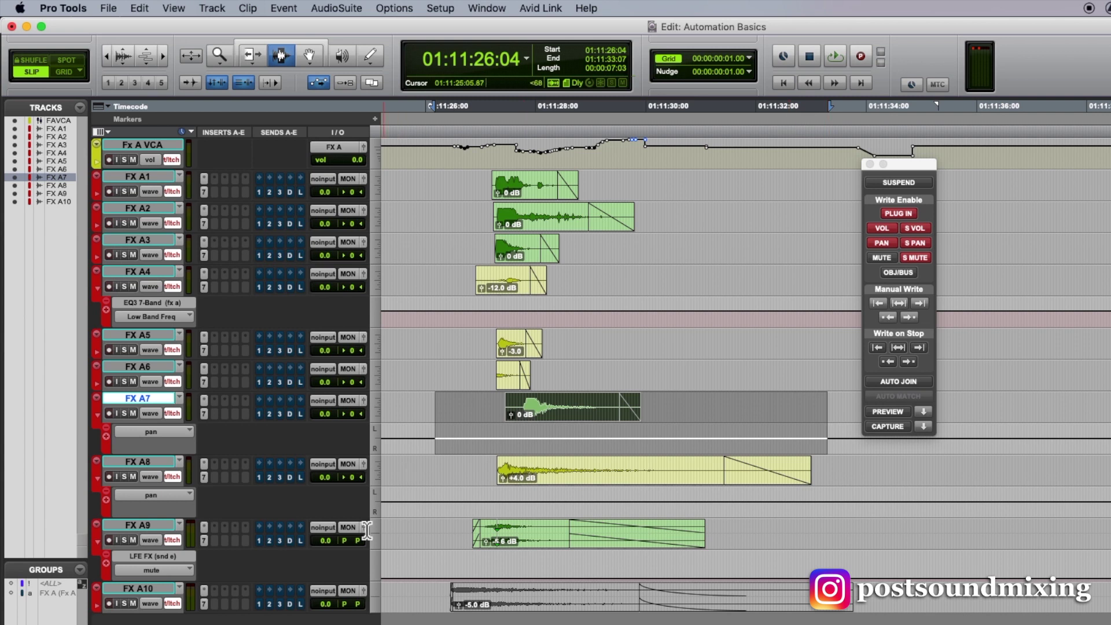
pyautogui.click(312, 540)
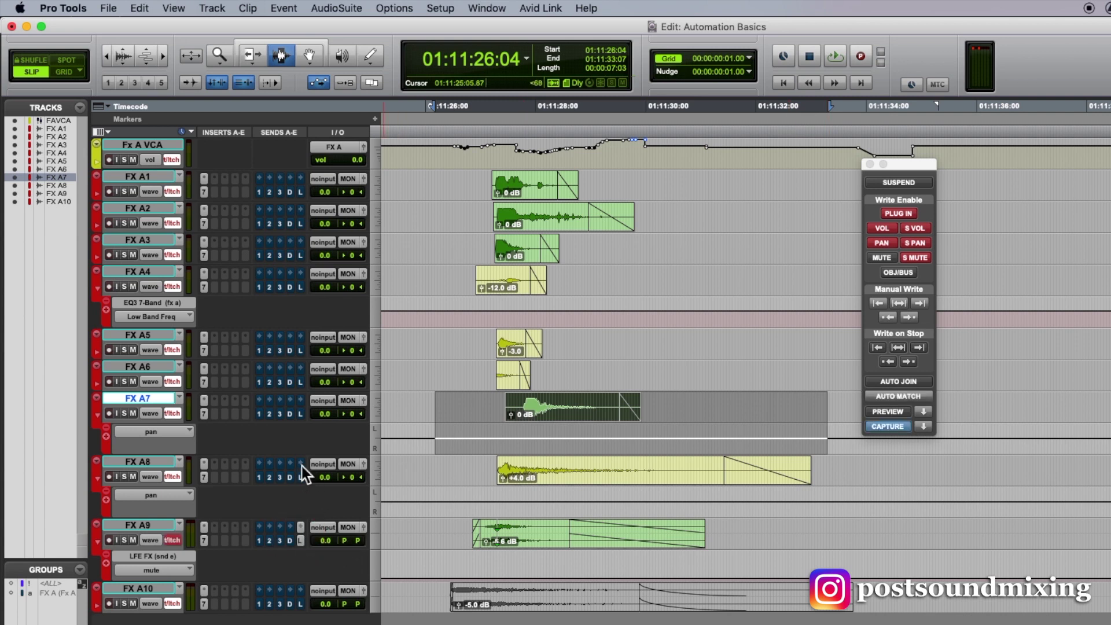
pyautogui.moveTo(349, 478); pyautogui.dragTo(417, 405)
pyautogui.click(898, 303)
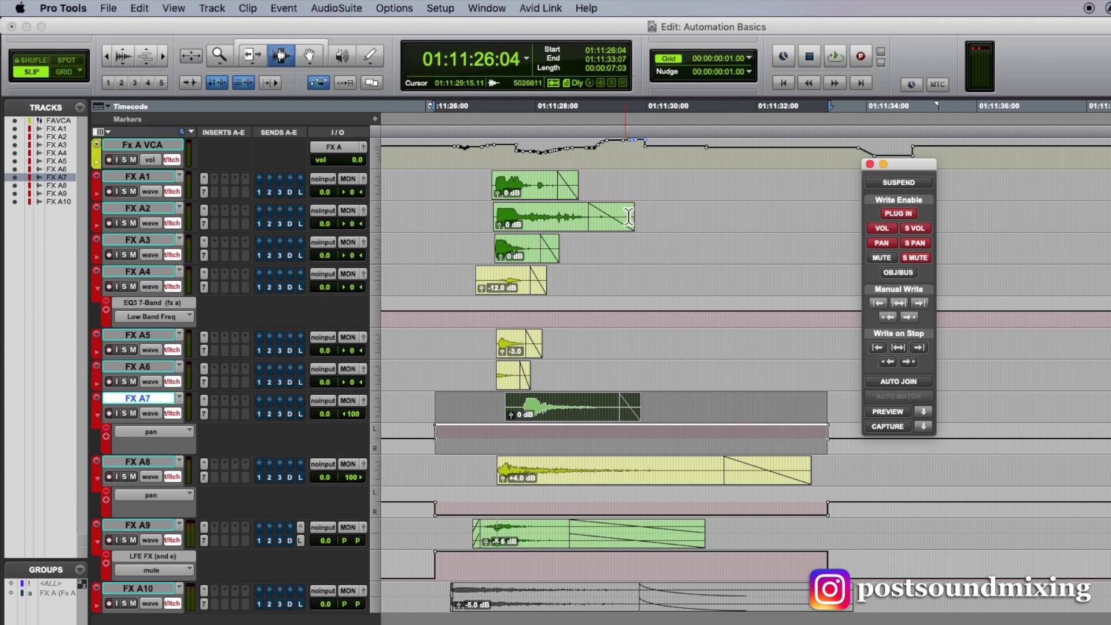
pyautogui.moveTo(451, 148); pyautogui.dragTo(673, 142)
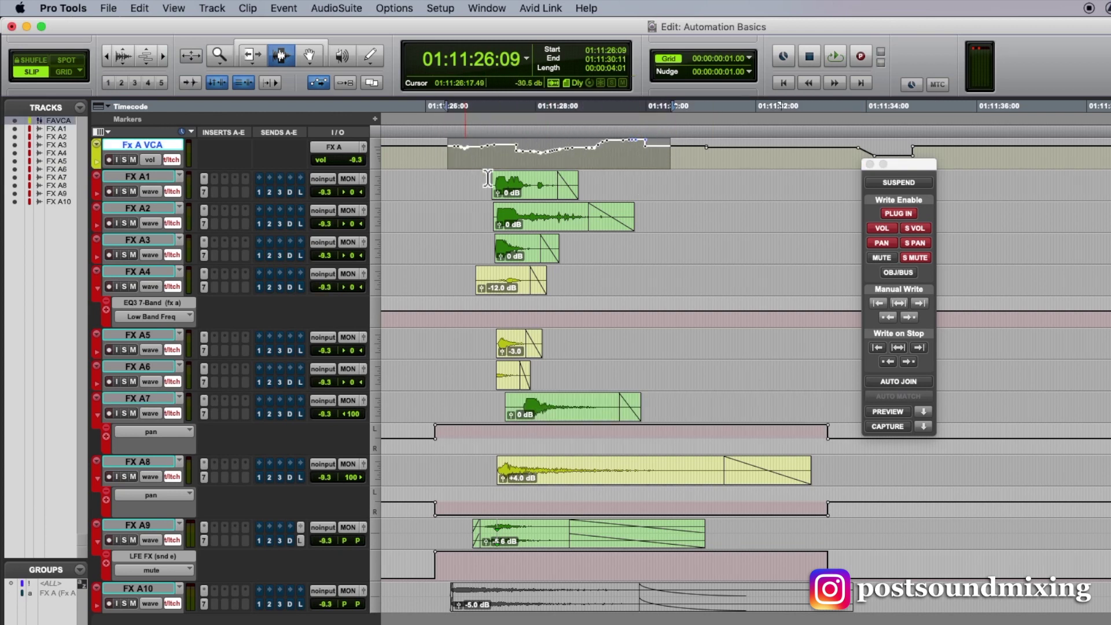
pyautogui.click(899, 303)
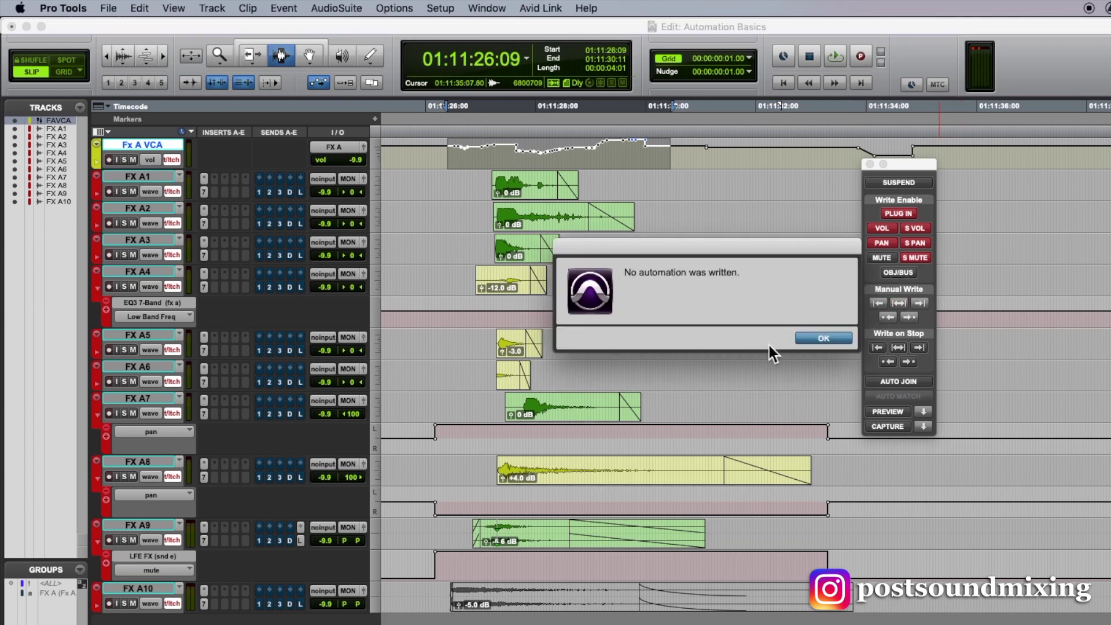
pyautogui.click(813, 339)
pyautogui.click(172, 160)
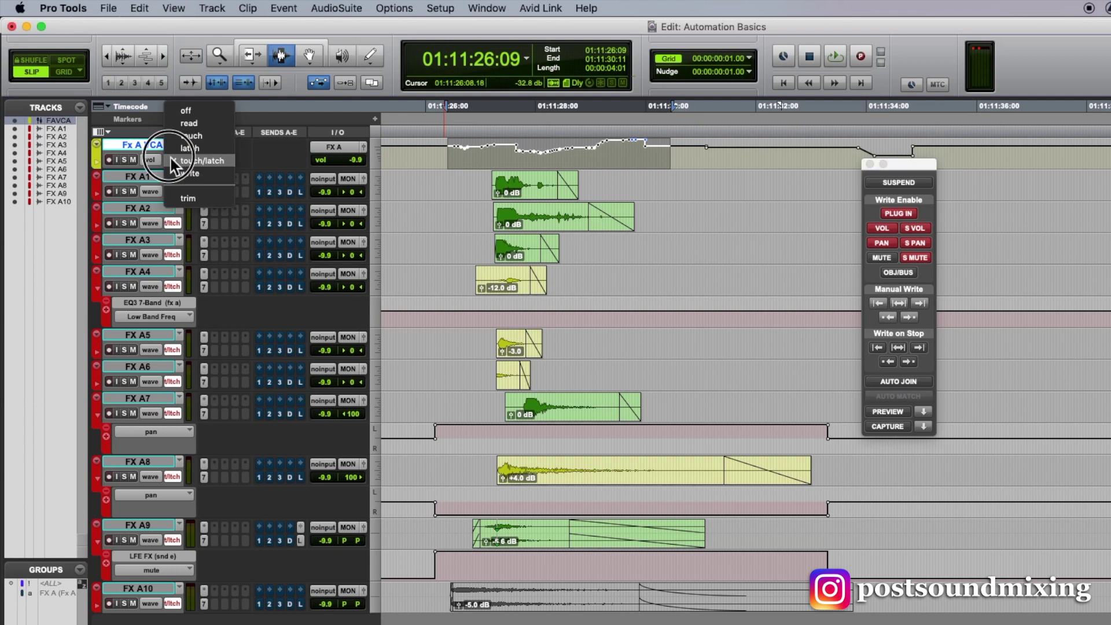
pyautogui.click(189, 148)
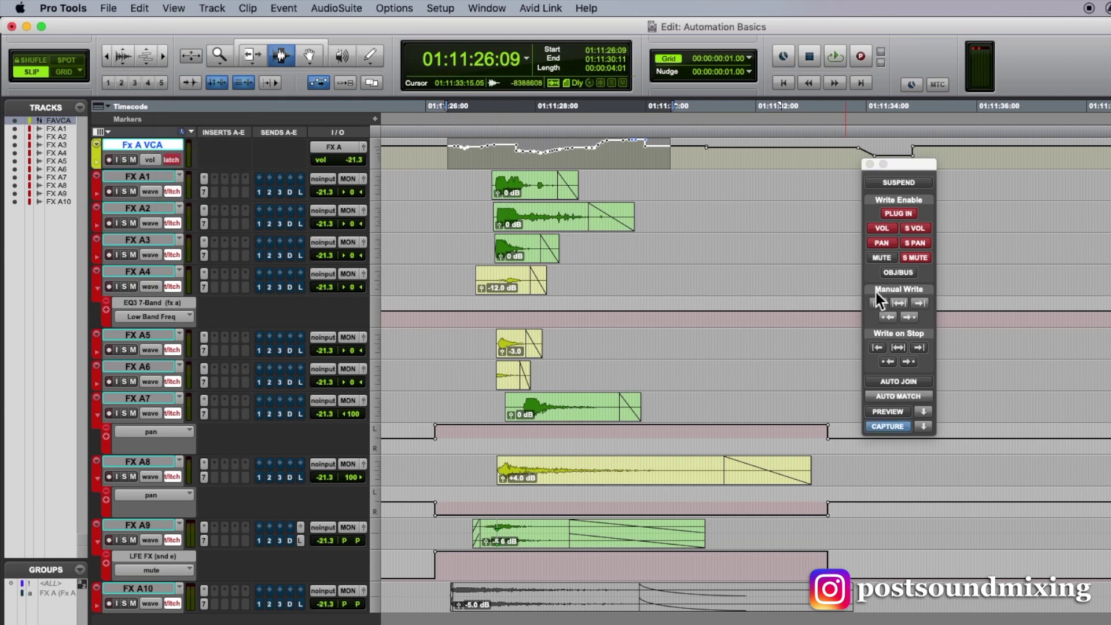
pyautogui.click(898, 304)
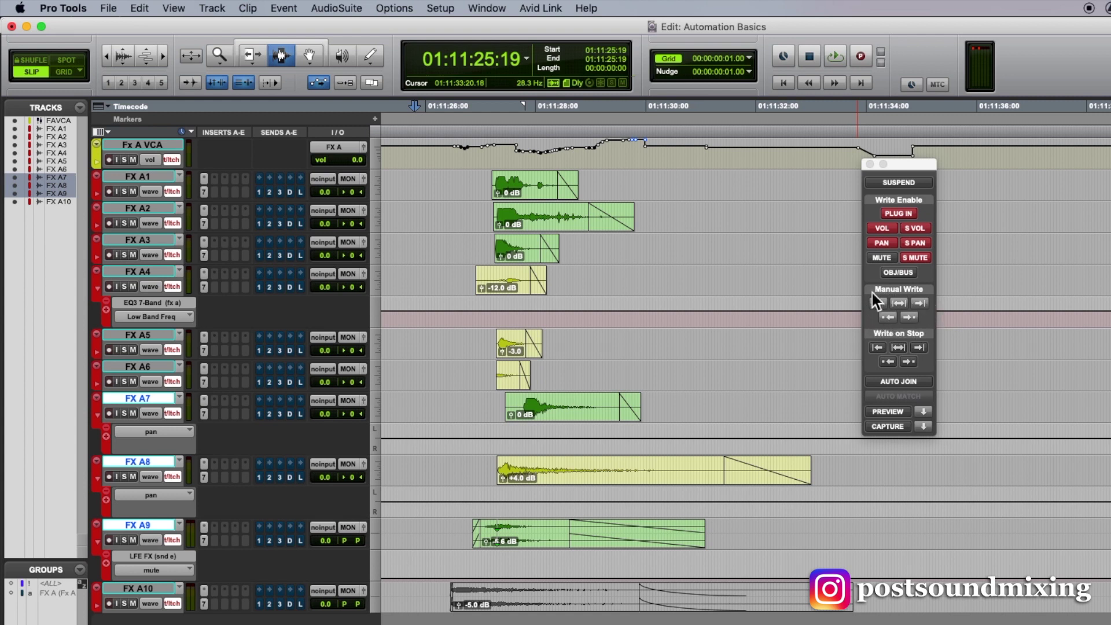
pyautogui.click(542, 440)
pyautogui.press('space')
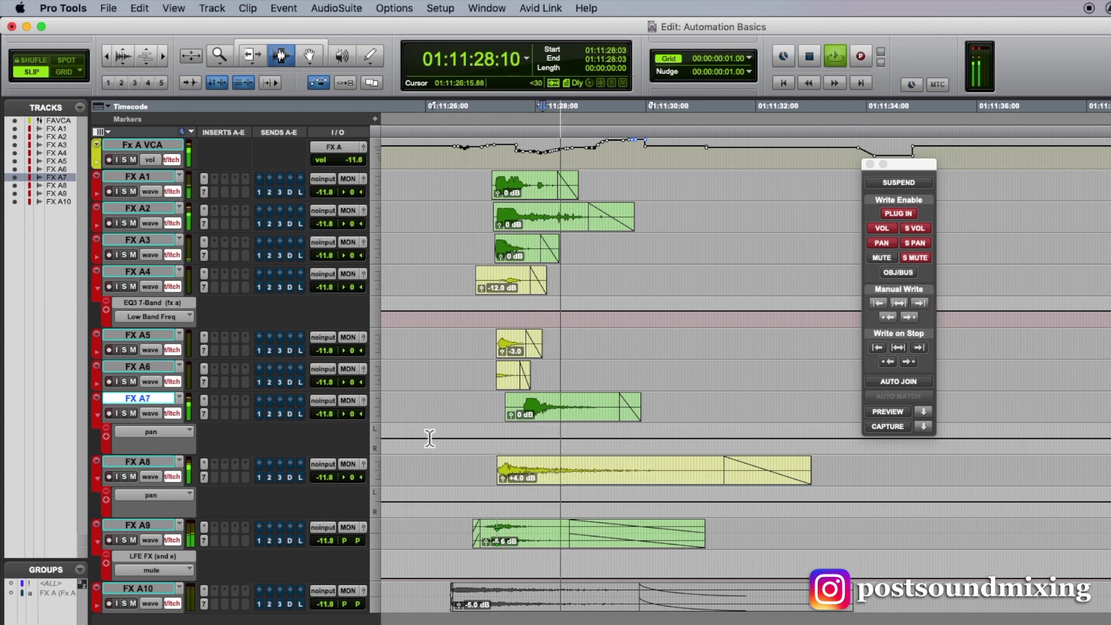
pyautogui.moveTo(353, 417); pyautogui.dragTo(371, 417)
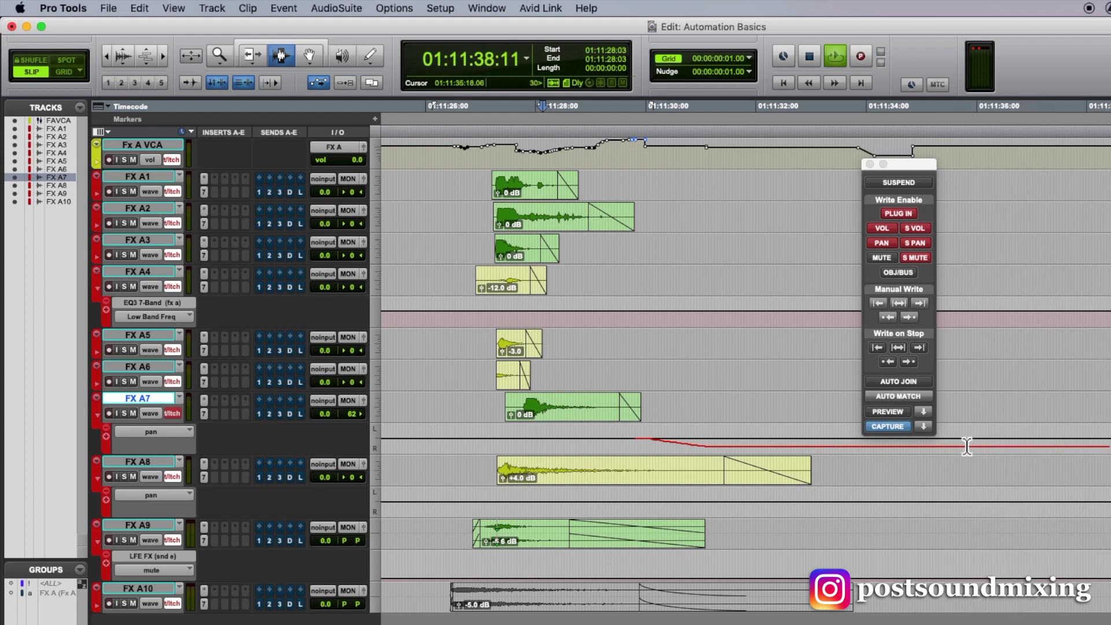
pyautogui.press('super+bracketleft')
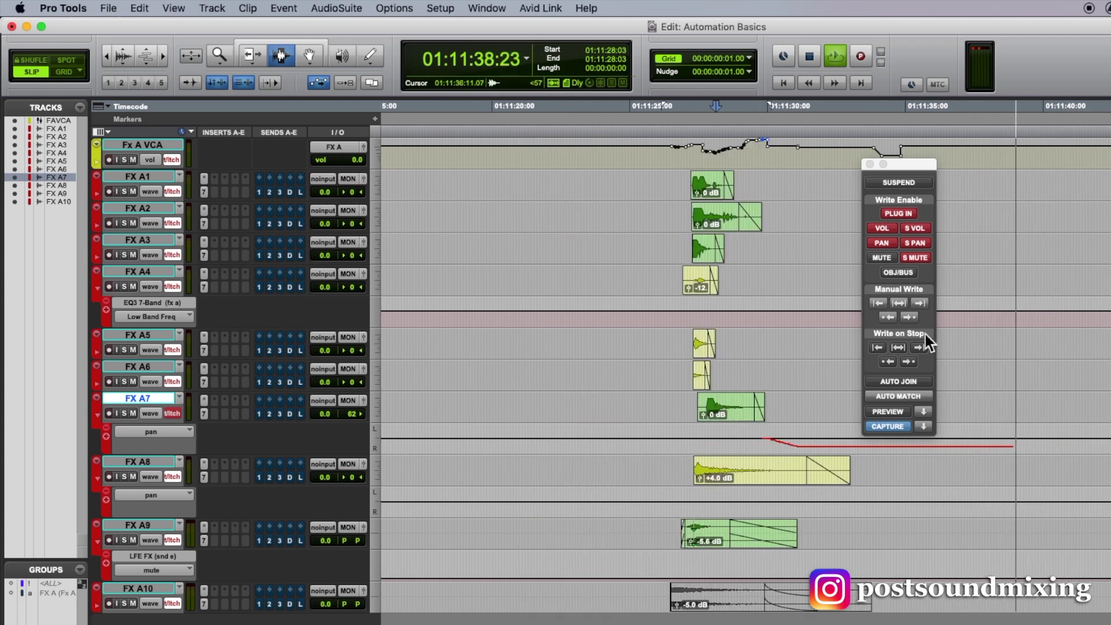
pyautogui.click(898, 303)
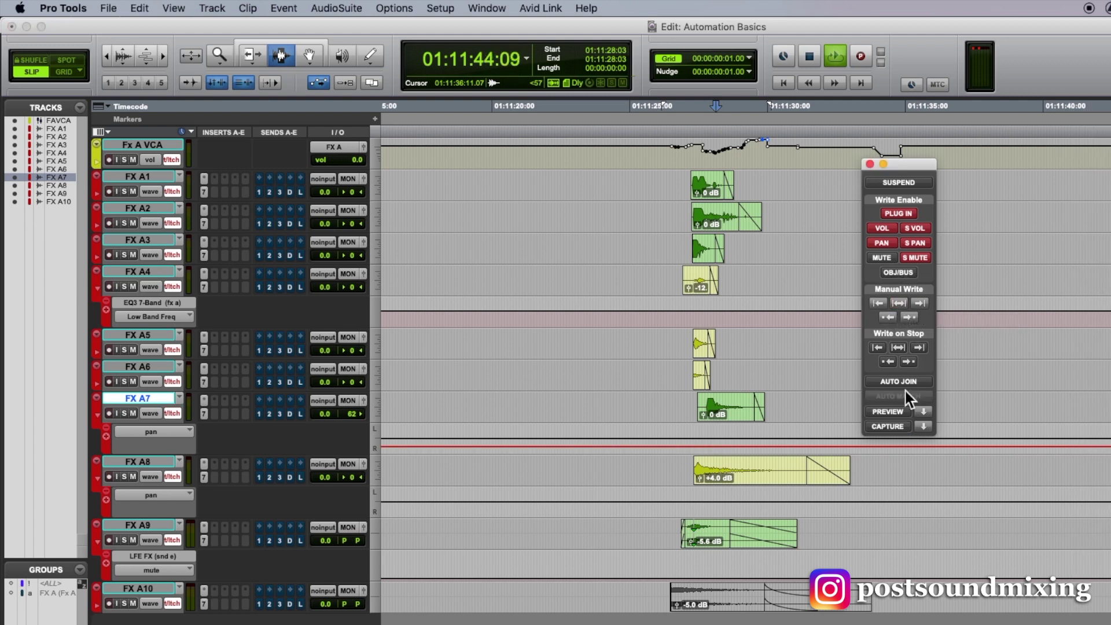
pyautogui.press('space')
pyautogui.press('space')
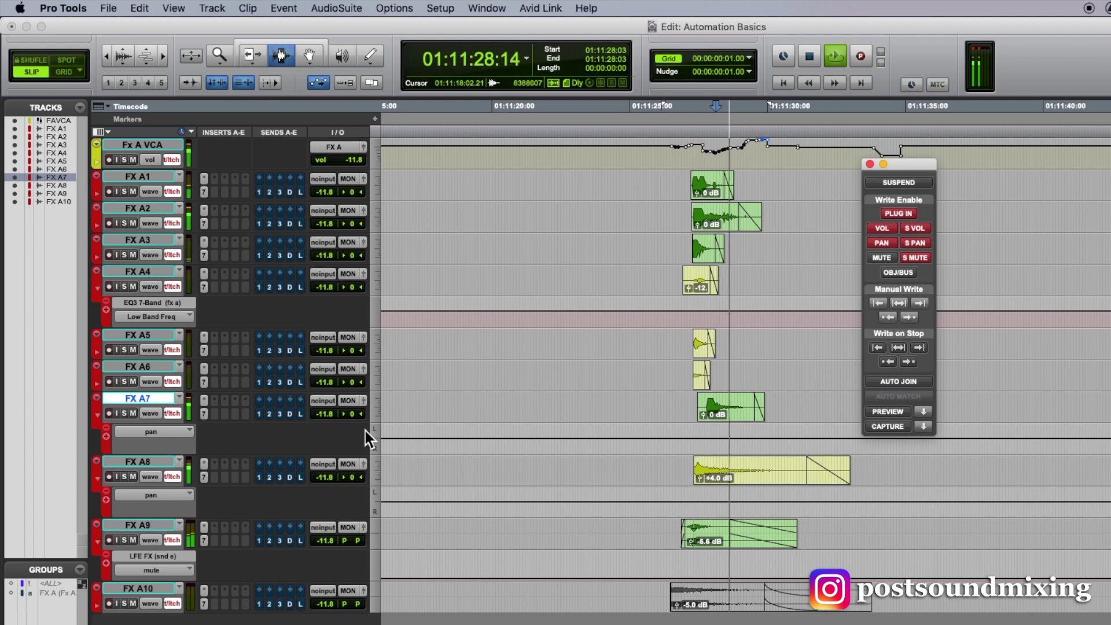
pyautogui.moveTo(353, 416); pyautogui.dragTo(366, 416)
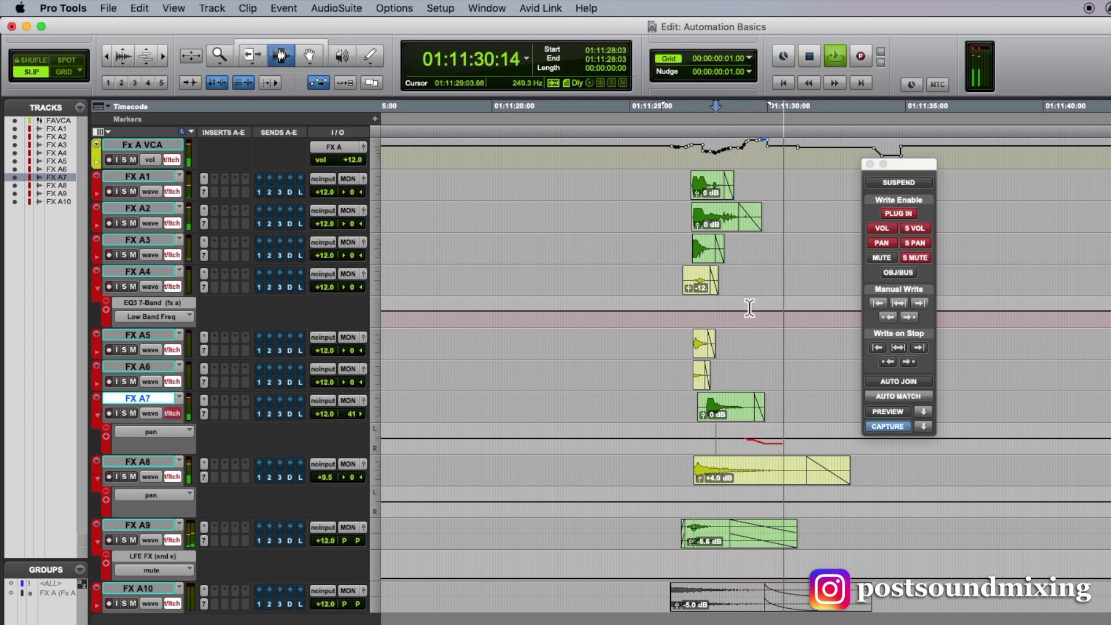
pyautogui.click(920, 303)
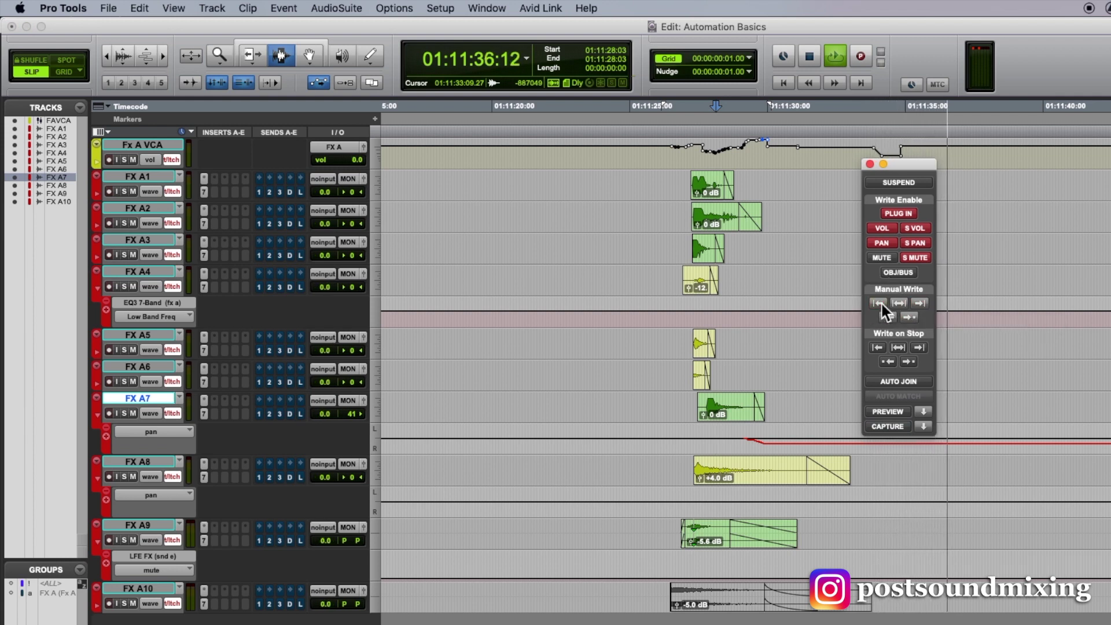
pyautogui.press('space')
pyautogui.press('super+z')
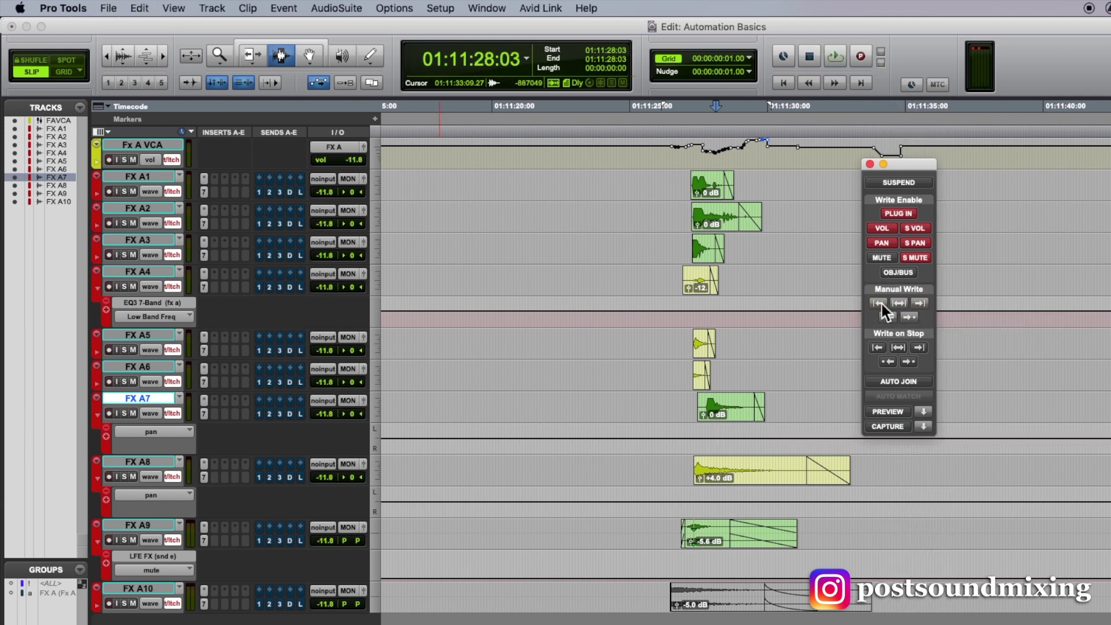
pyautogui.press('space')
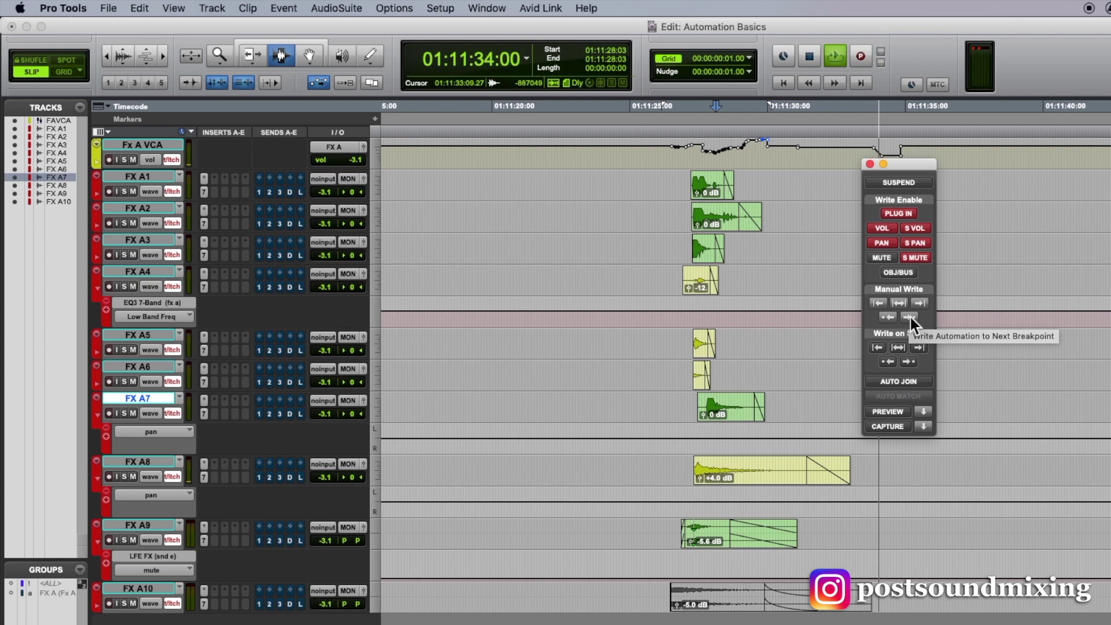
# From 01:11:27:03, write FX A7's pan at 35 right through to the end.
pyautogui.press('space')
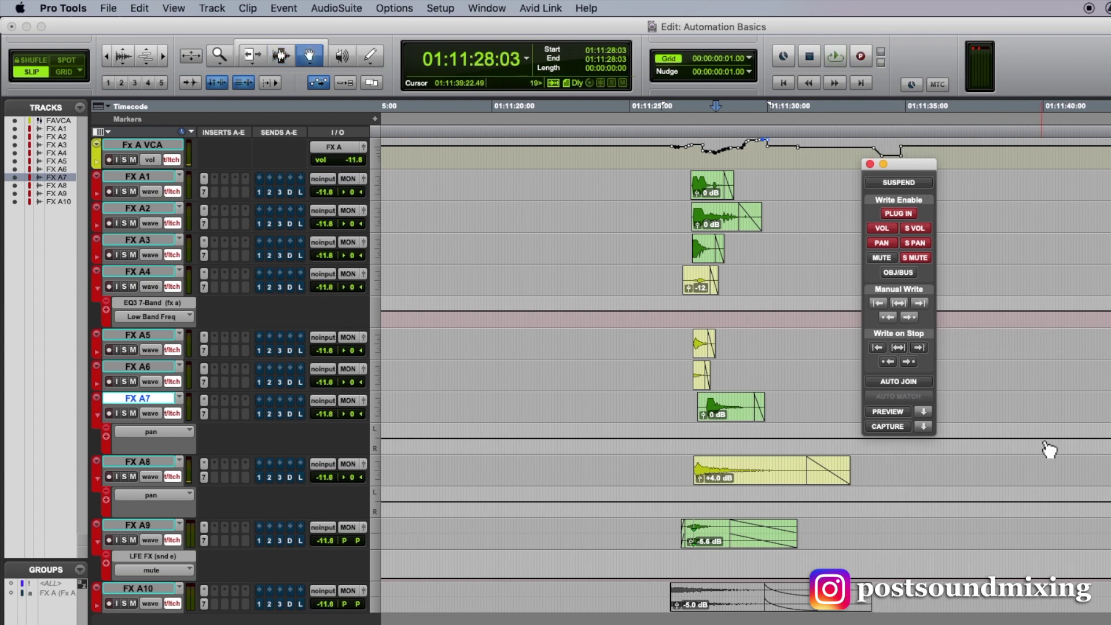
pyautogui.click(1056, 449)
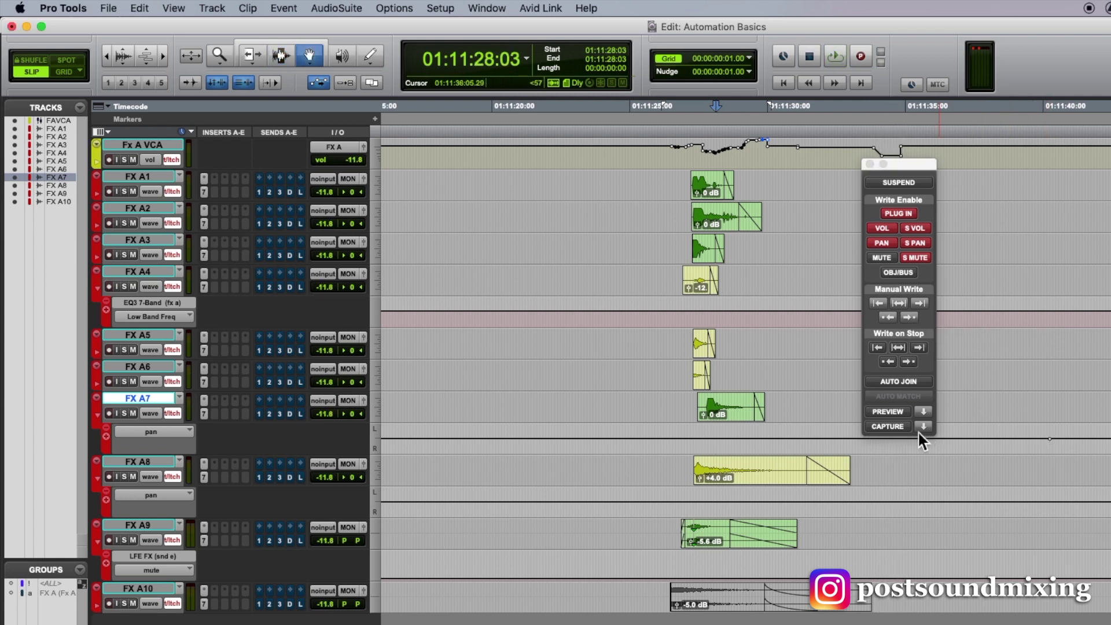
pyautogui.press('F6')
pyautogui.click(689, 440)
pyautogui.press('space')
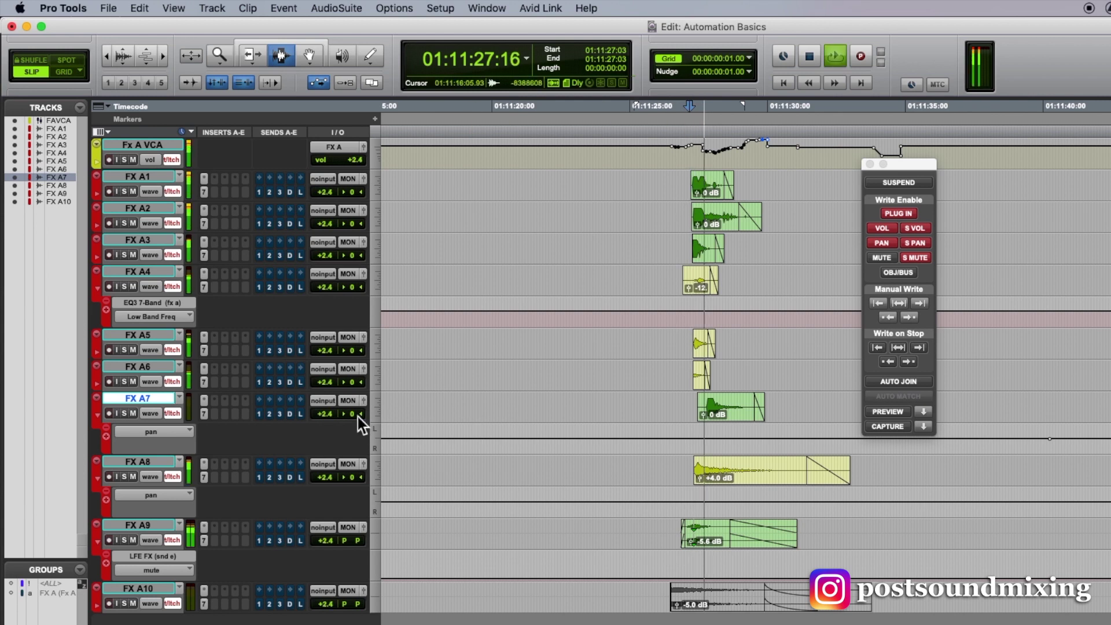
pyautogui.moveTo(361, 425); pyautogui.dragTo(372, 422)
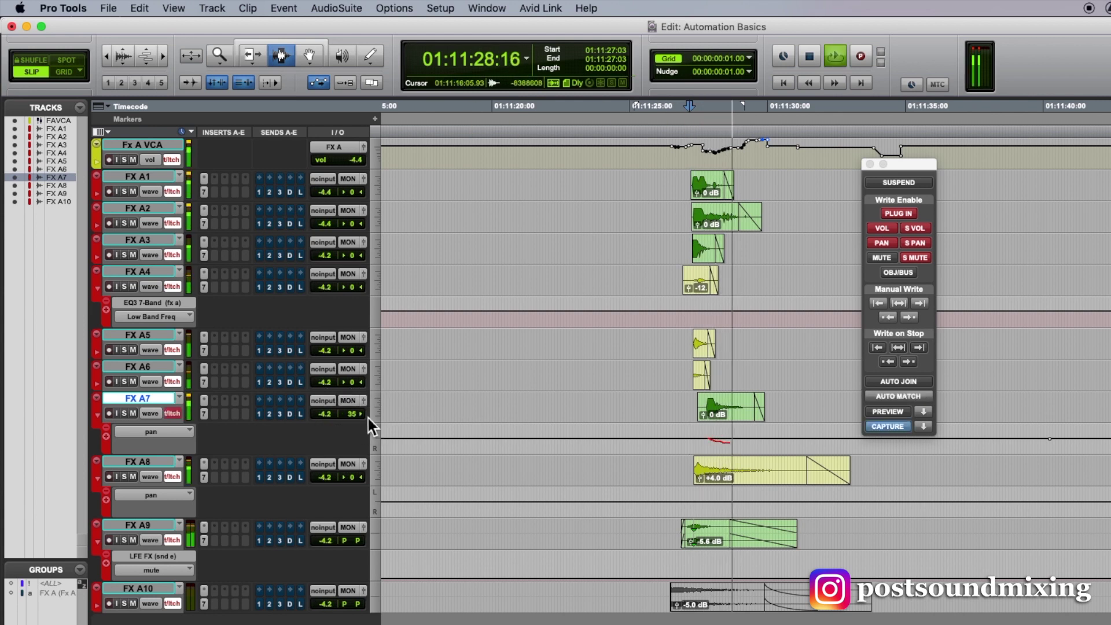
pyautogui.click(909, 317)
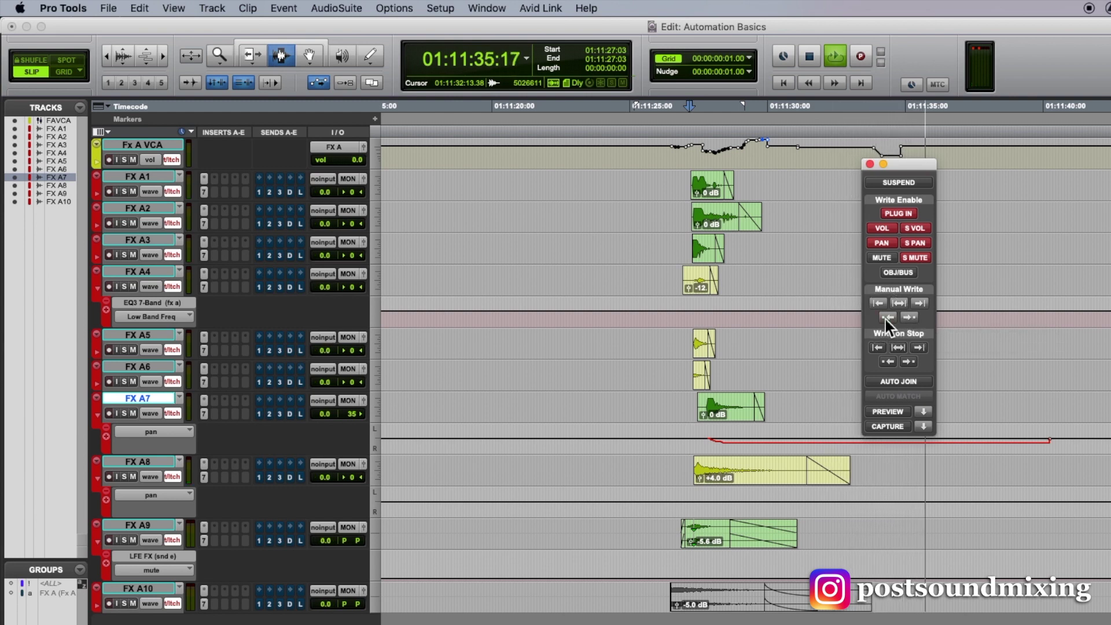
pyautogui.press('space')
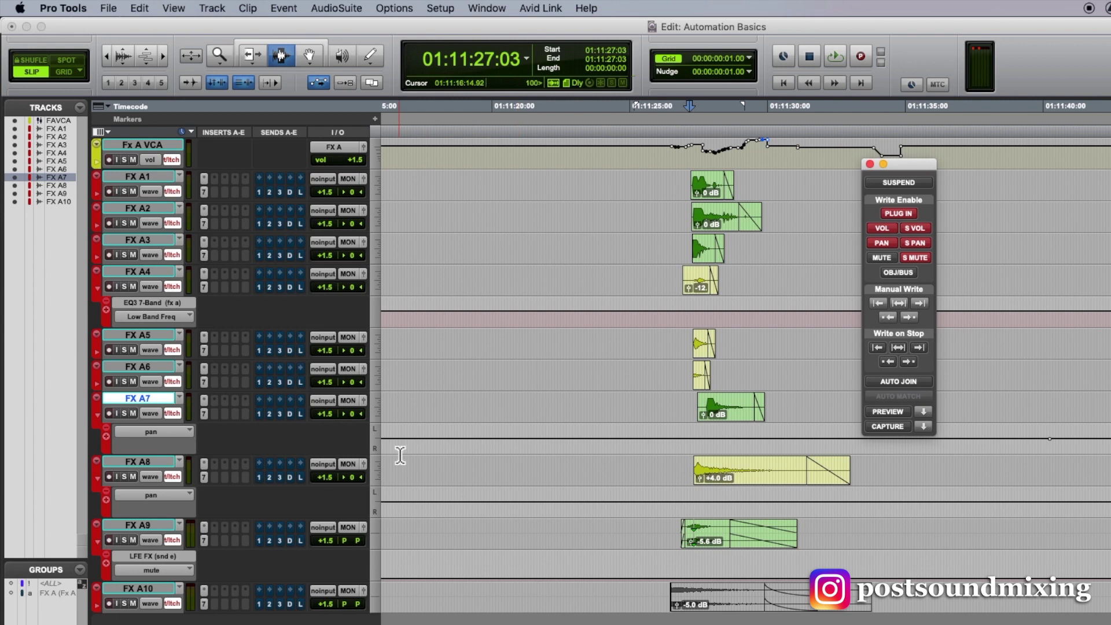
# Run another pass pushing FX A7's pan to 46 right, then fully right.
pyautogui.moveTo(353, 415); pyautogui.dragTo(760, 416)
pyautogui.press('space')
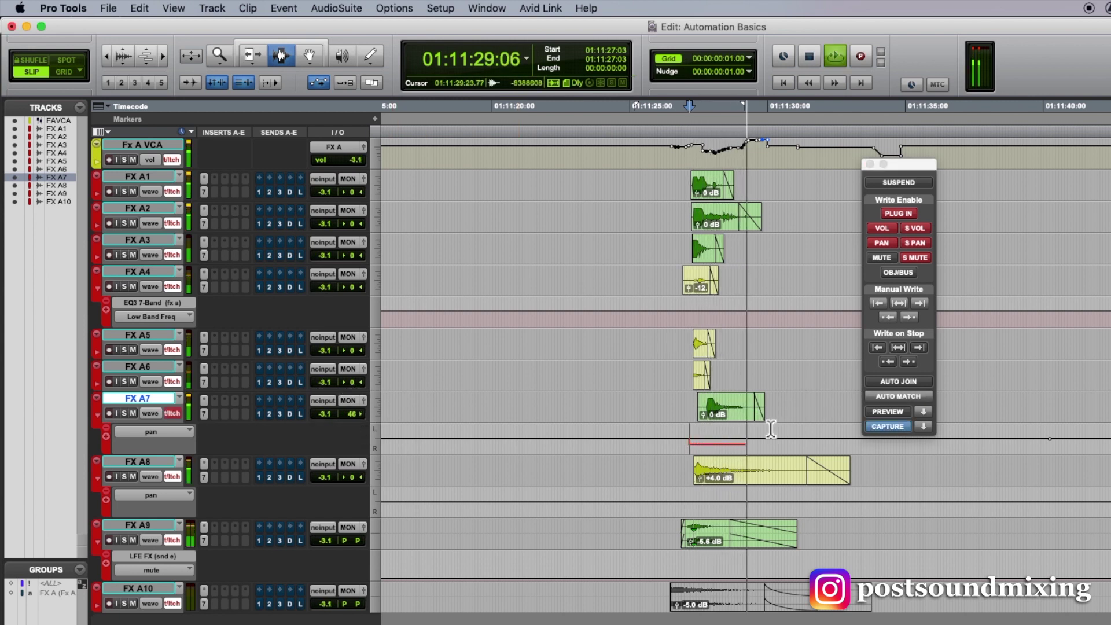
pyautogui.press('space')
pyautogui.press('space')
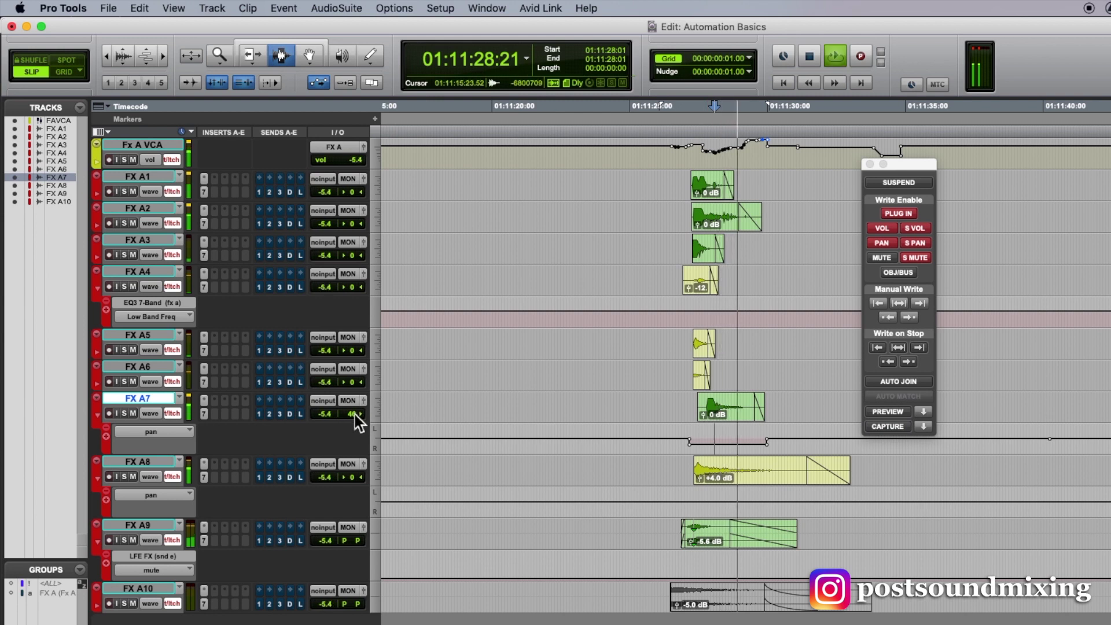
pyautogui.moveTo(355, 414); pyautogui.dragTo(373, 427)
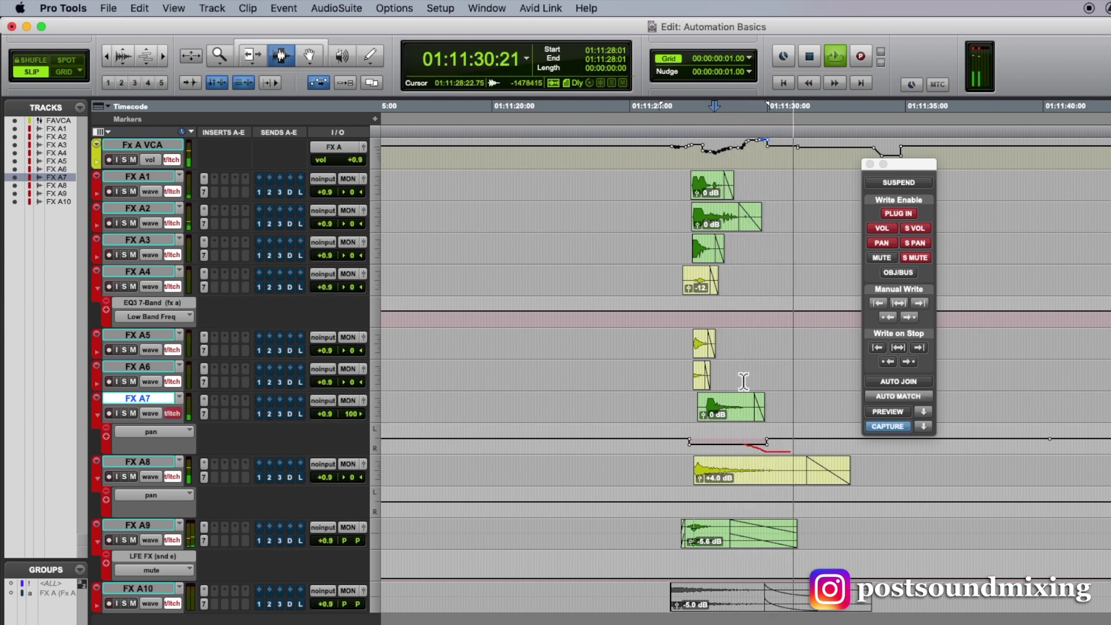